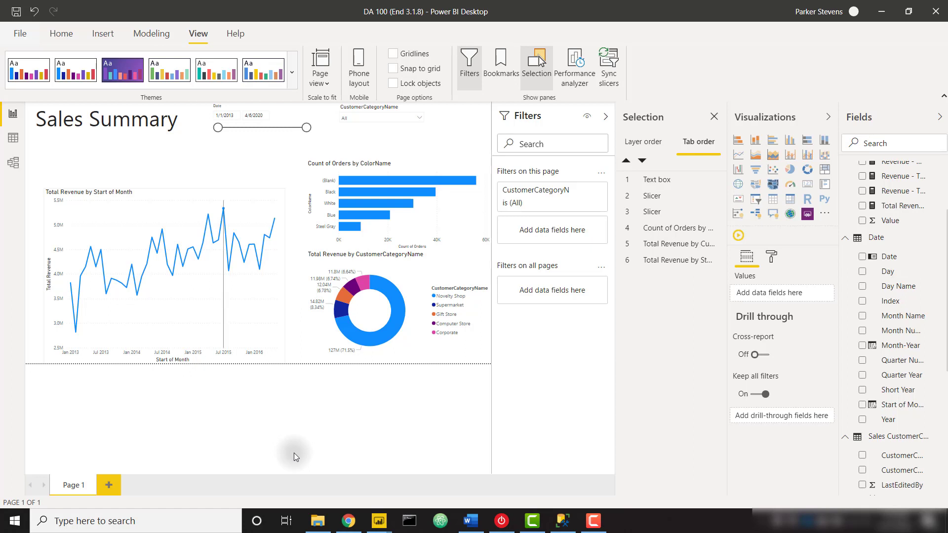
Insert a rectangle shape spanning the report header and move it to the back of the layer order
left_click(103, 33)
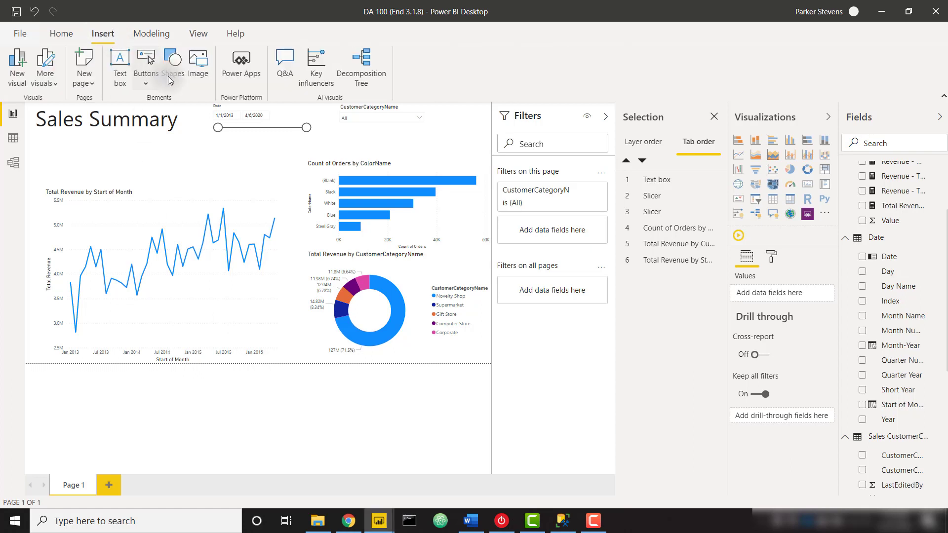
left_click(168, 76)
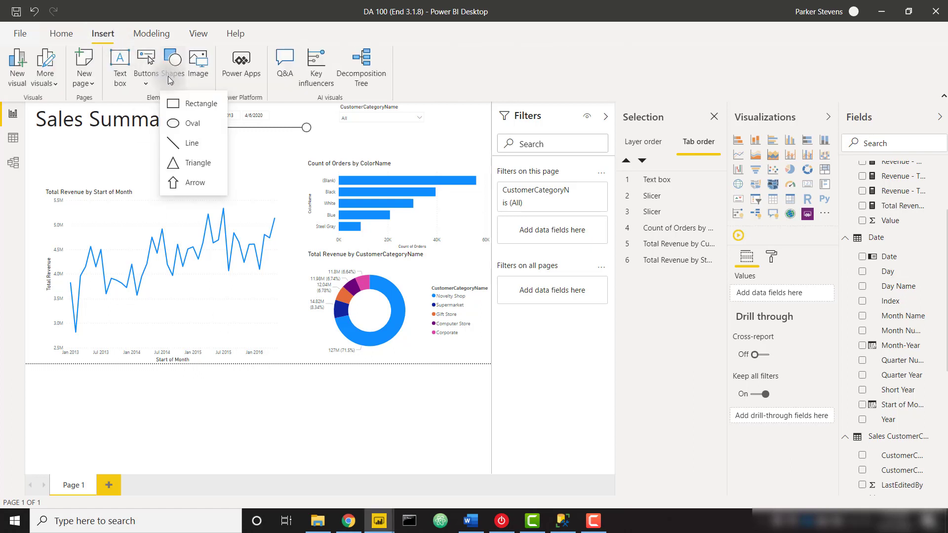
left_click(189, 105)
left_click_drag(428, 103, 28, 103)
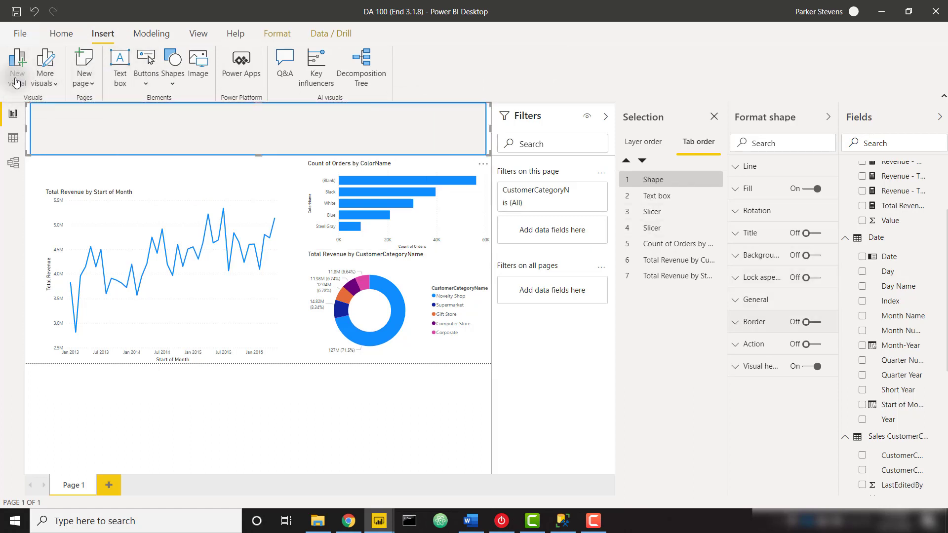
left_click(644, 143)
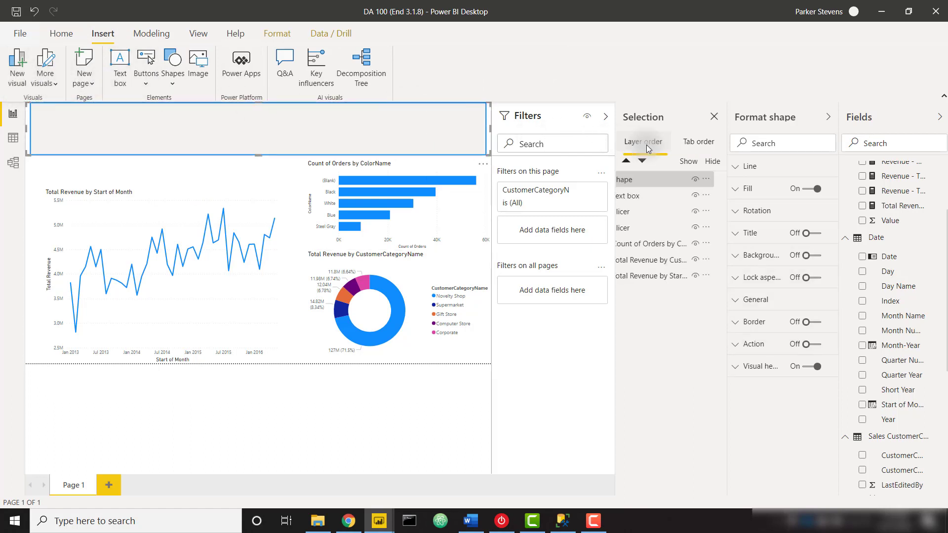
left_click_drag(647, 182, 647, 280)
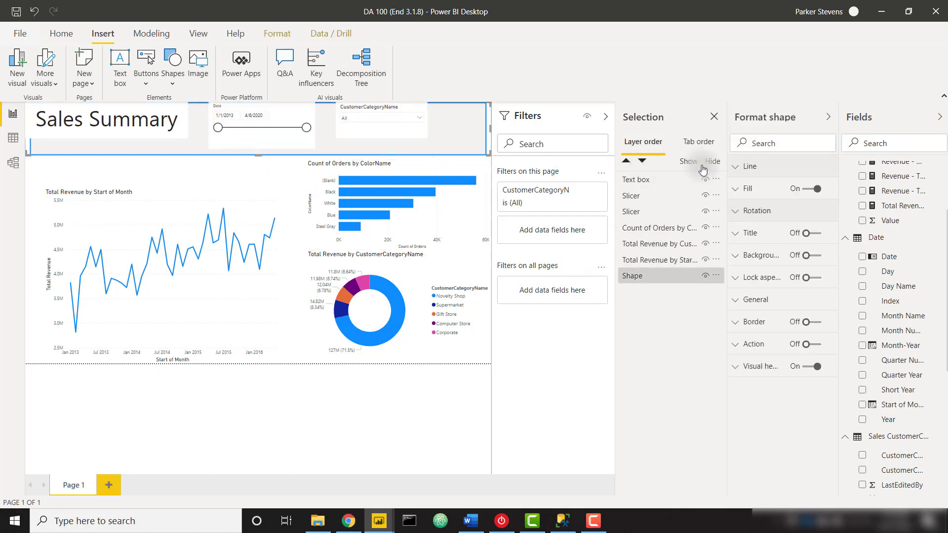
Set the header rectangle's line weight to 0 pt to remove its outline
left_click(750, 166)
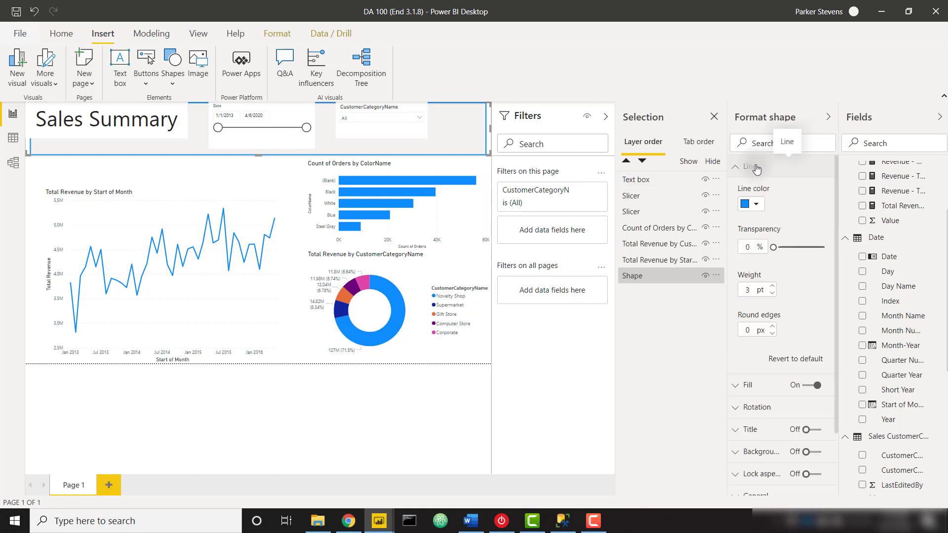
left_click(772, 293)
left_click(772, 293)
left_click(773, 293)
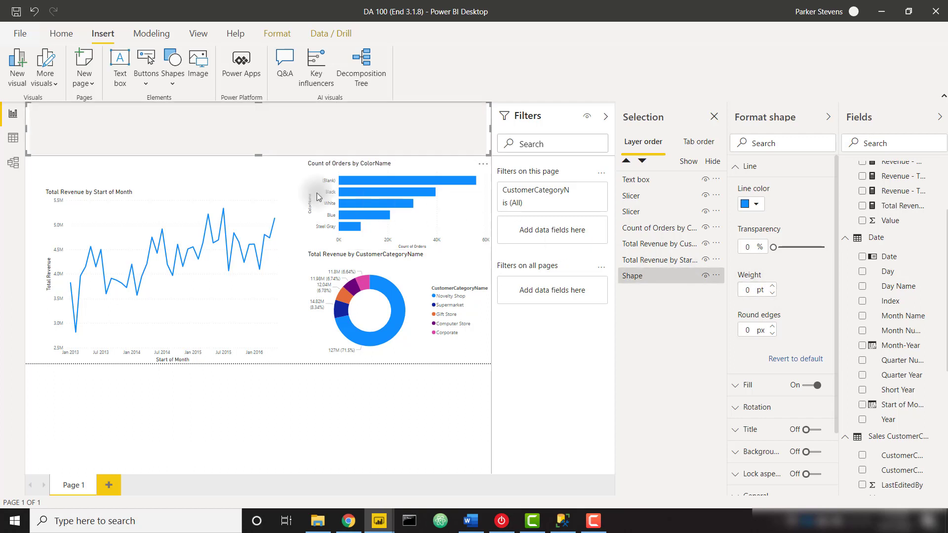
left_click(193, 156)
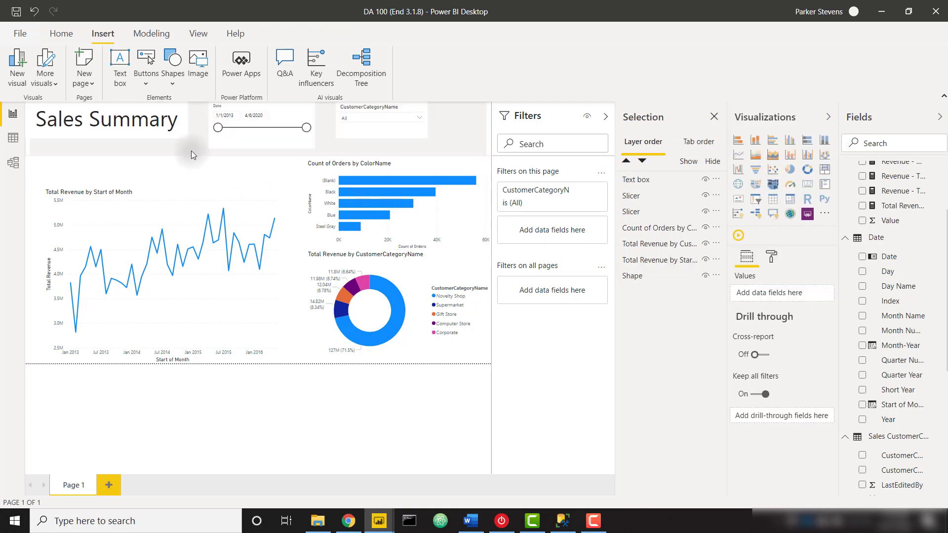
Set the header rectangle's fill transparency to 40%
left_click(191, 152)
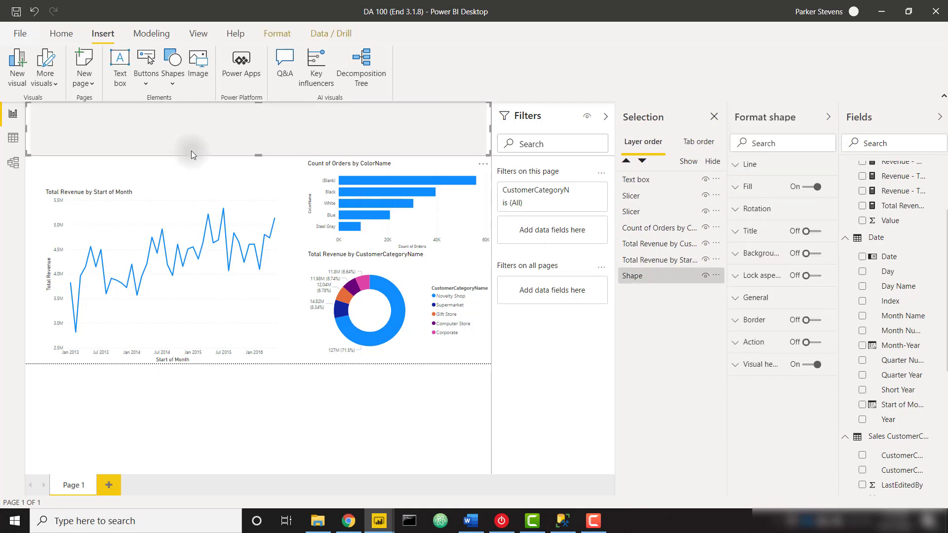
left_click(756, 192)
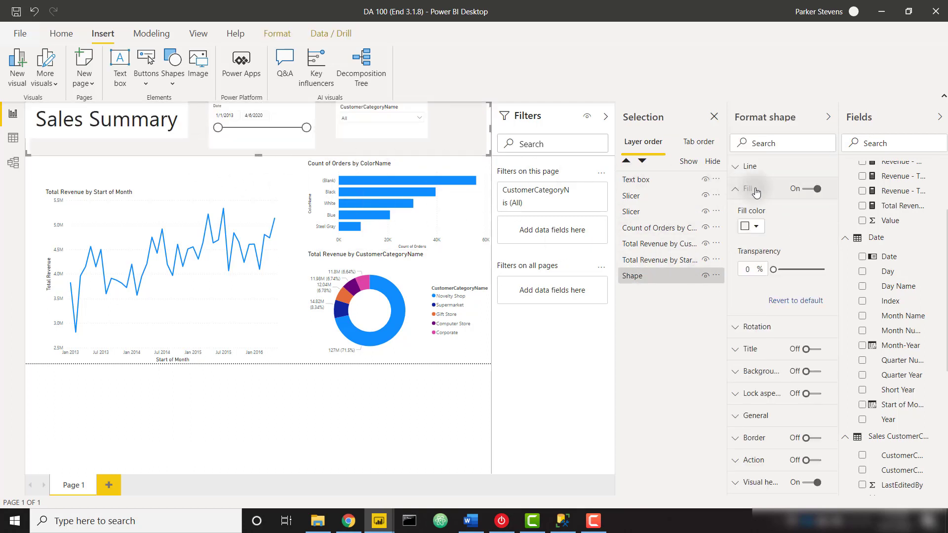
left_click(730, 262)
type("40")
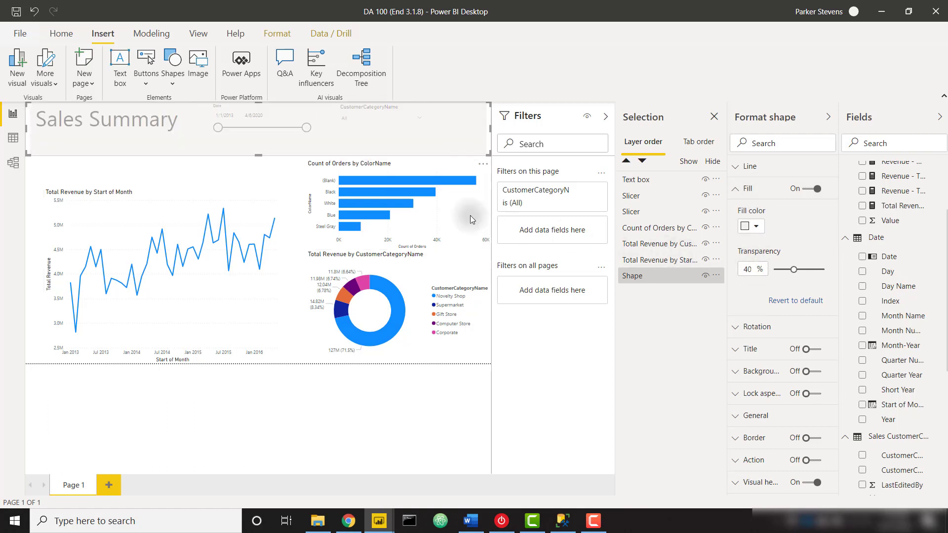
left_click(255, 174)
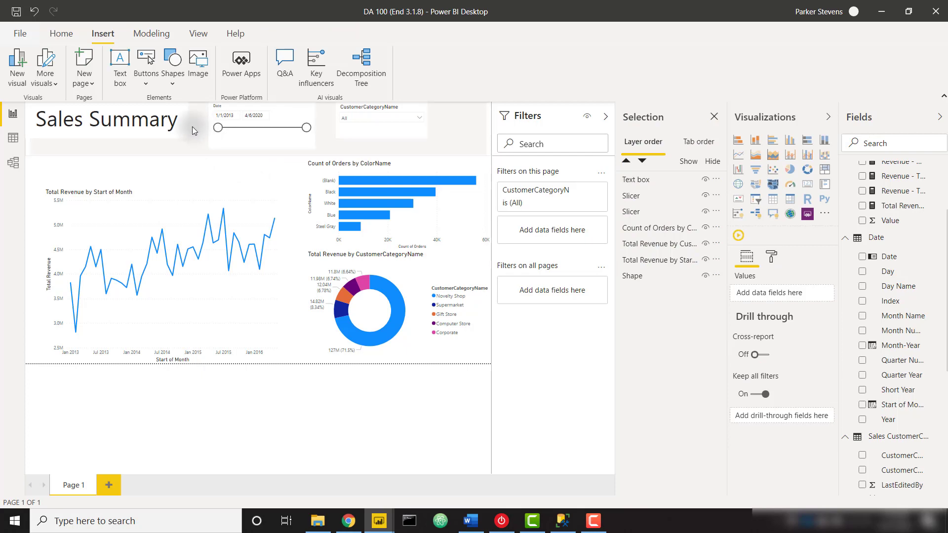
Close the Selection pane and collapse the Filters pane, and give the Sales Summary text box a dark blue background
left_click(715, 118)
left_click(717, 120)
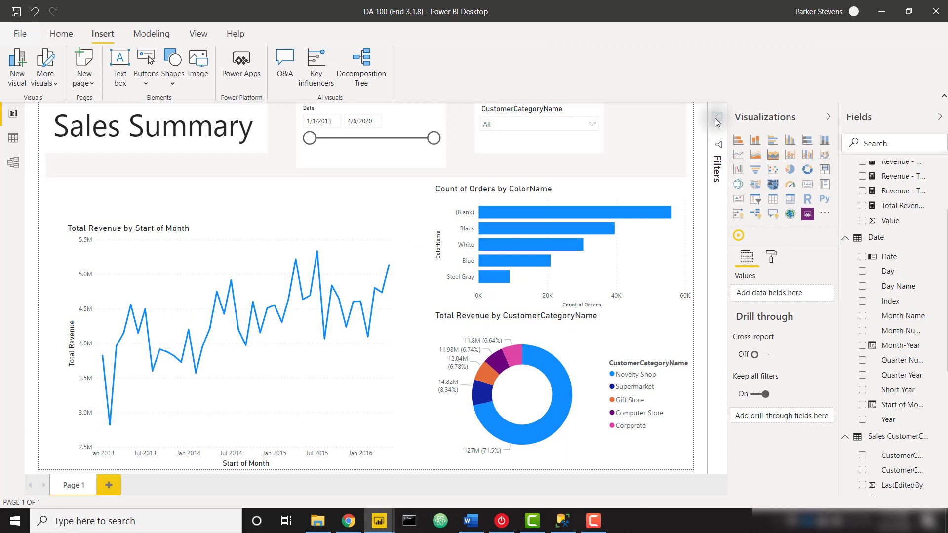
left_click(199, 152)
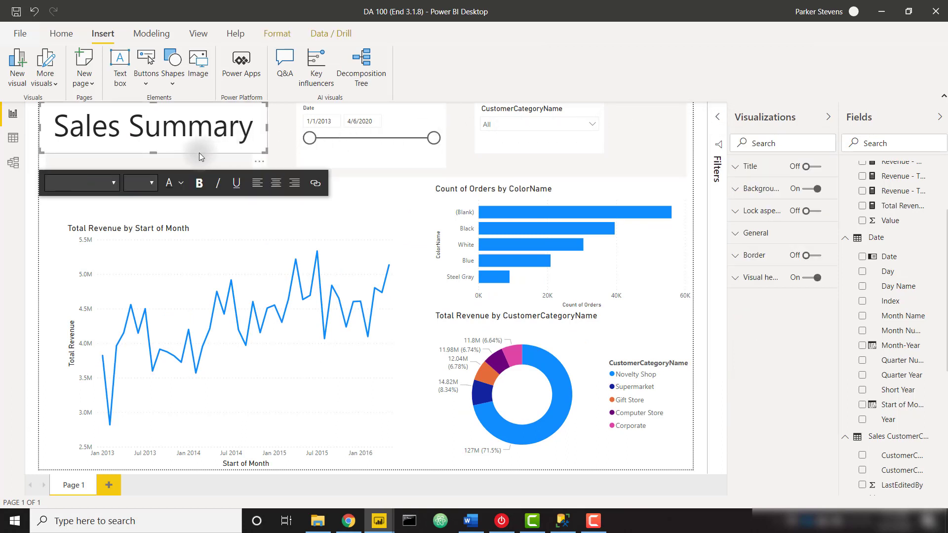
left_click(758, 188)
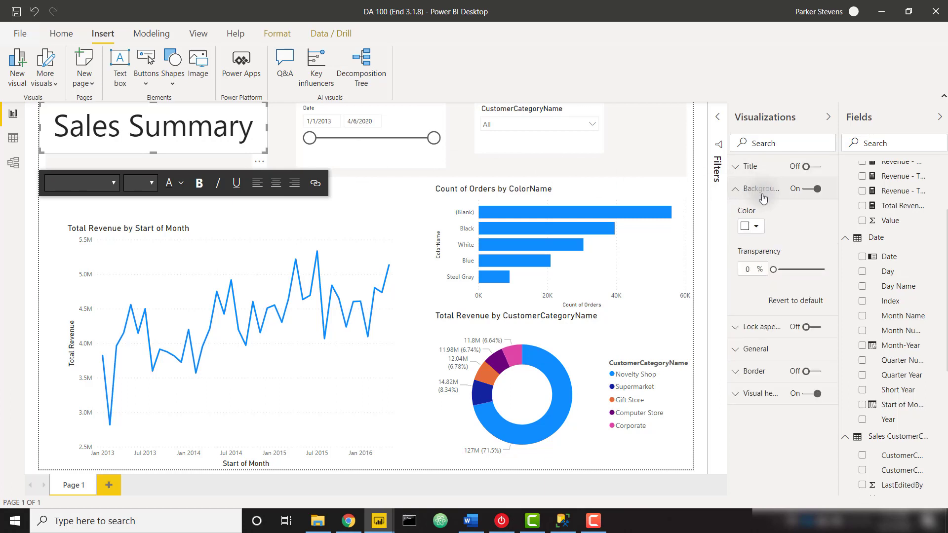
left_click(757, 227)
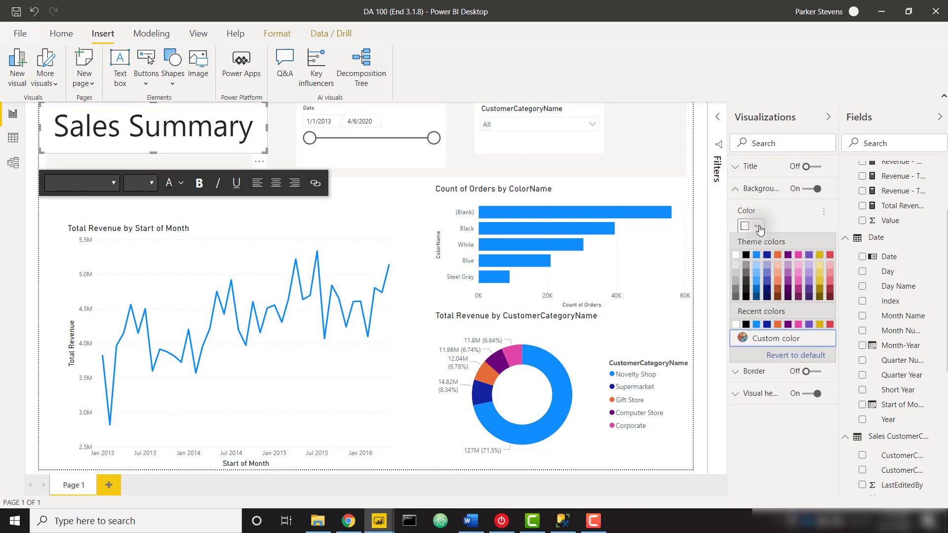
left_click(757, 296)
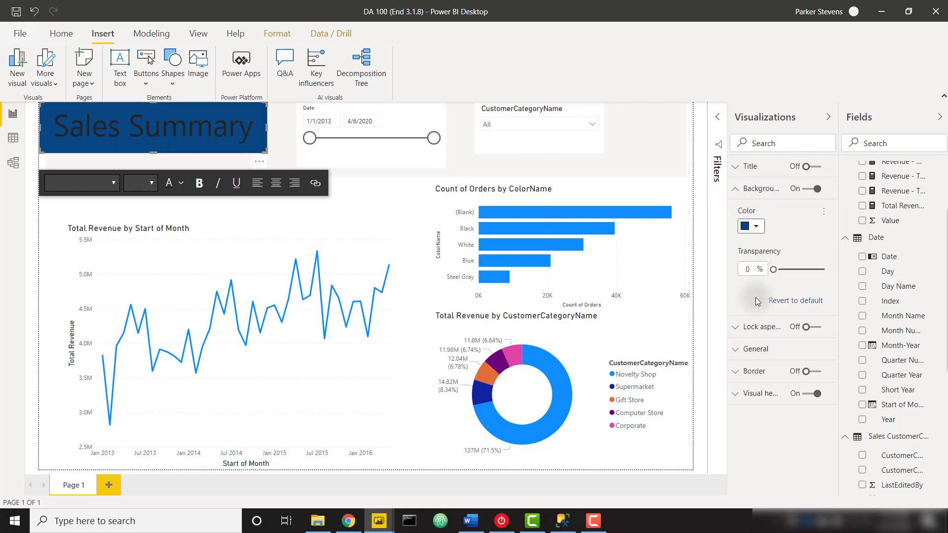
left_click(773, 190)
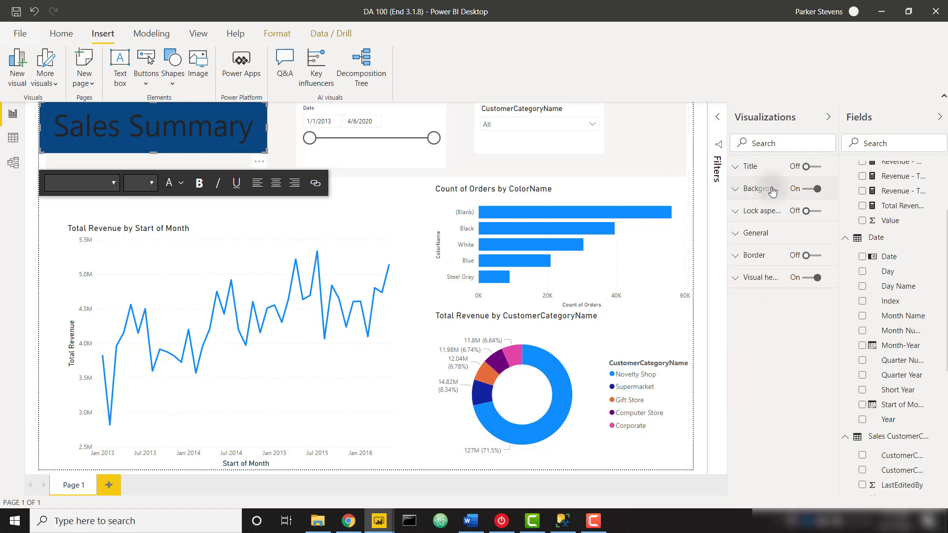
Change the font color of the Sales Summary title text to white
left_click_drag(216, 134, 55, 131)
left_click(181, 183)
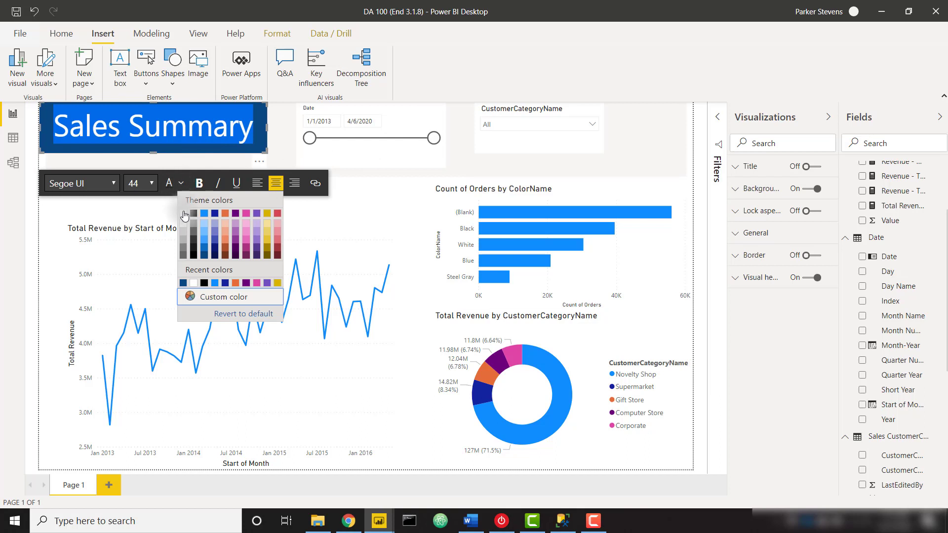
left_click(184, 214)
Shorten the header rectangle by raising its lower edge to the bottom of the Date slicer
left_click(170, 158)
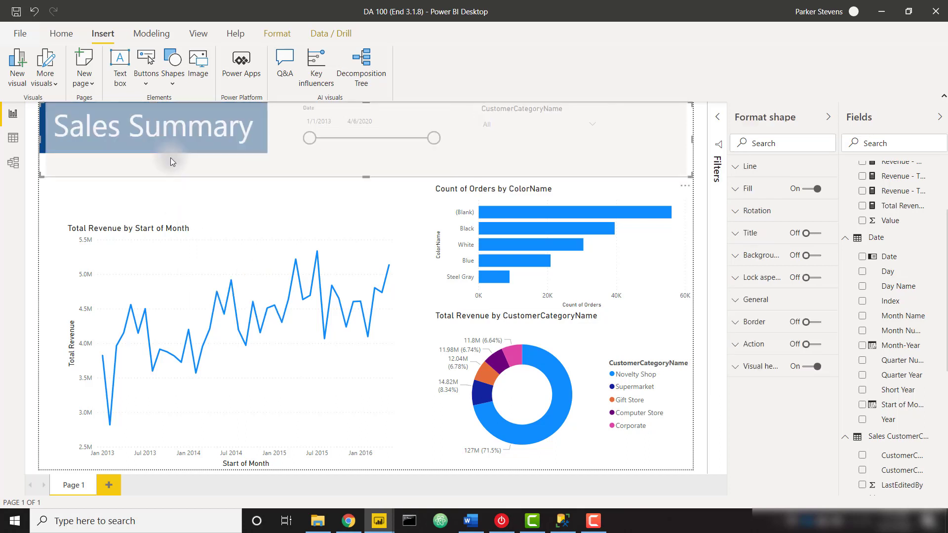
left_click(175, 198)
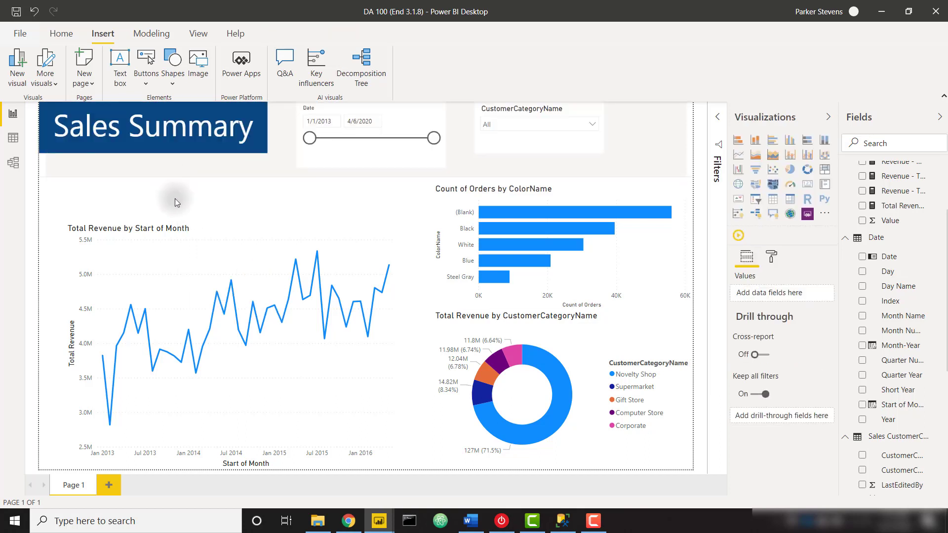
left_click(280, 175)
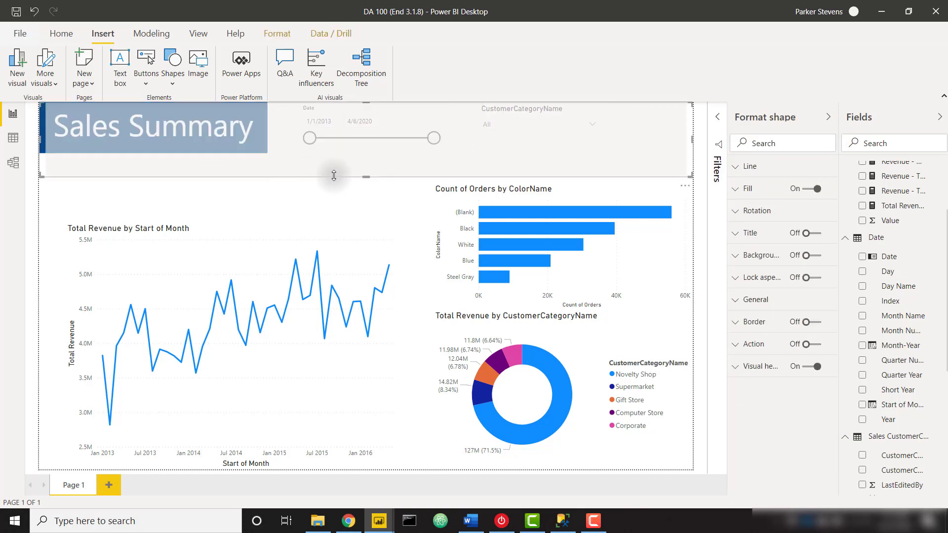
left_click_drag(333, 176, 367, 168)
Set the Date slicer's background transparency to 100%
left_click(407, 122)
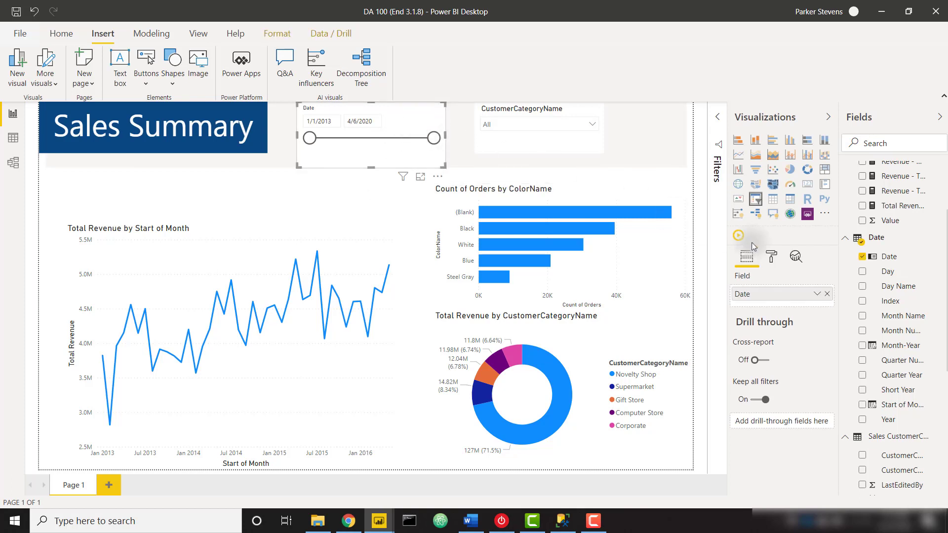
left_click(771, 256)
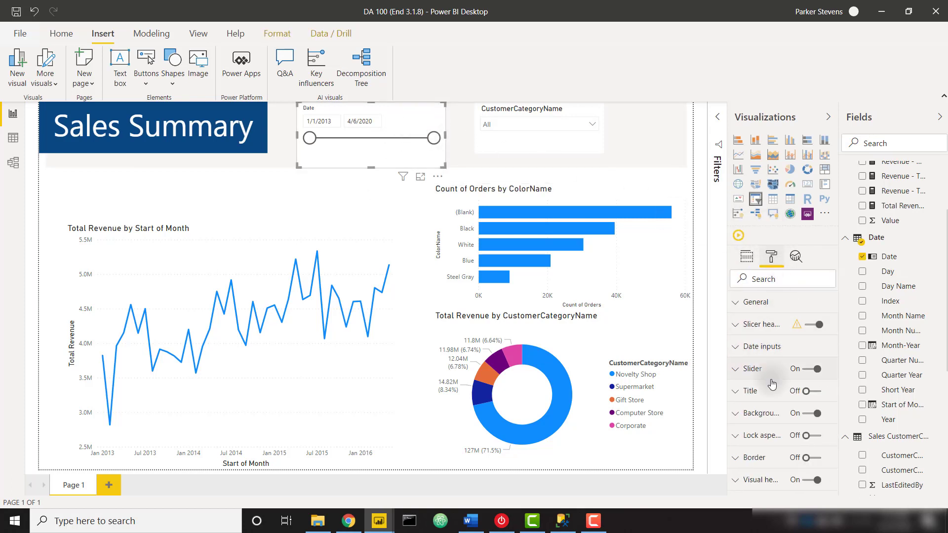
left_click(761, 413)
scroll(770, 419, "down", 2)
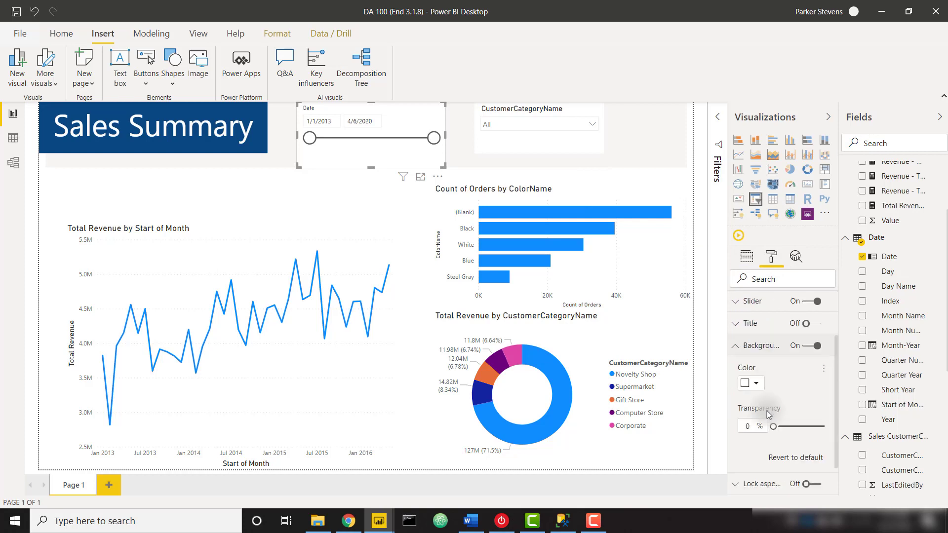
left_click_drag(773, 407, 826, 405)
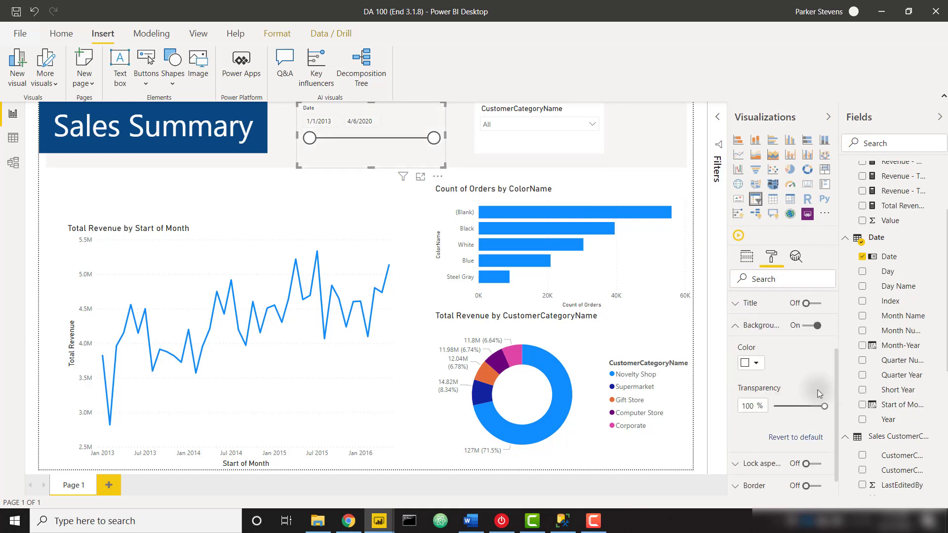
Turn off the background of the CustomerCategoryName slicer
left_click(591, 150)
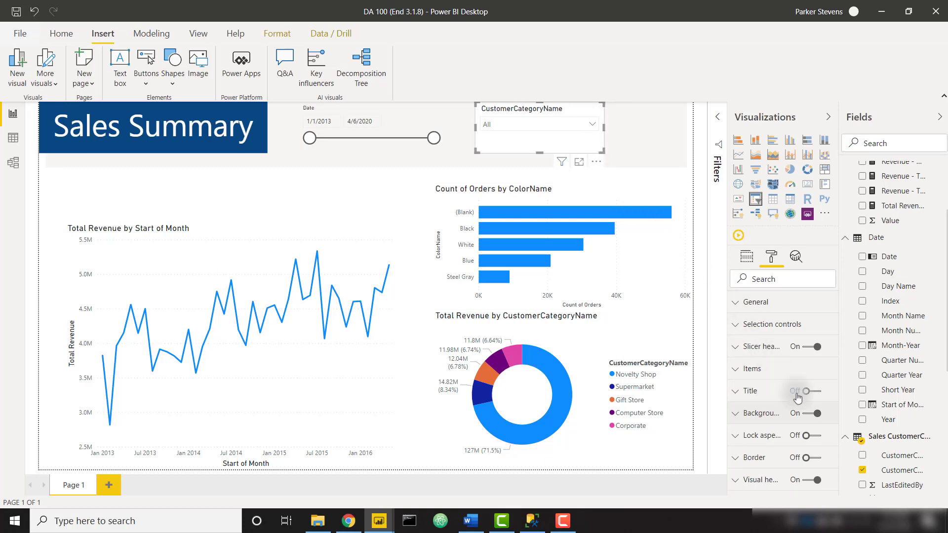
left_click(815, 414)
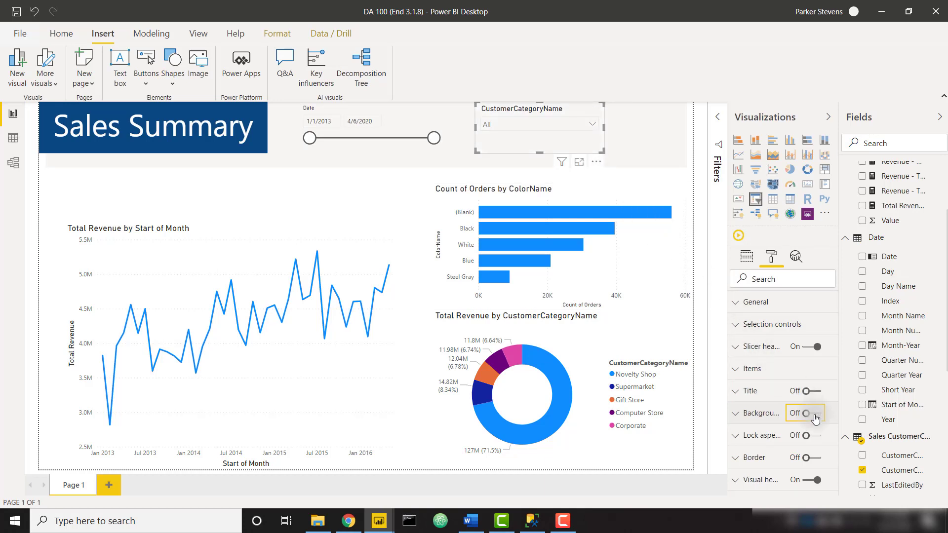
left_click(392, 186)
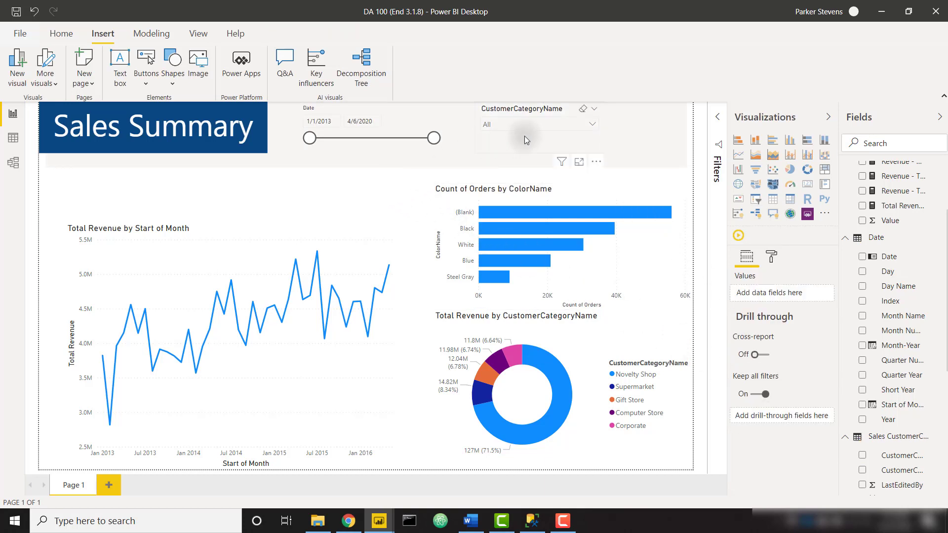
Shift the CustomerCategoryName and Date slicers to the right within the header band, and make the Date slicer slightly smaller
left_click_drag(524, 143, 553, 150)
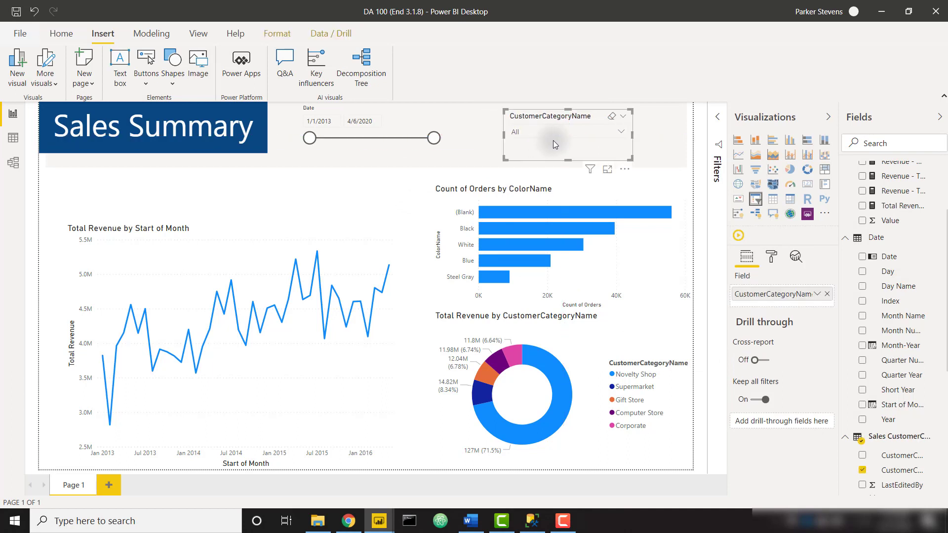
left_click_drag(402, 145, 417, 146)
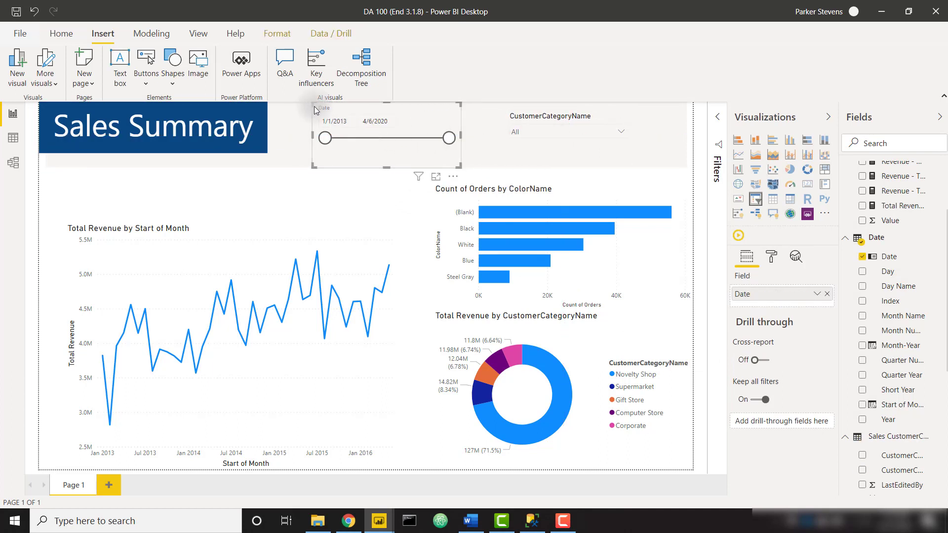
left_click_drag(314, 106, 321, 112)
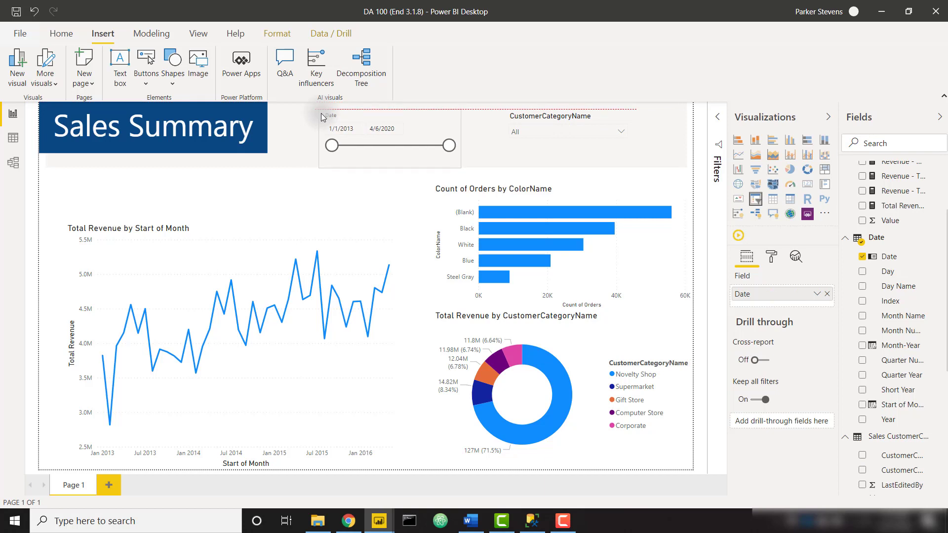
left_click_drag(359, 149, 356, 146)
left_click(346, 176)
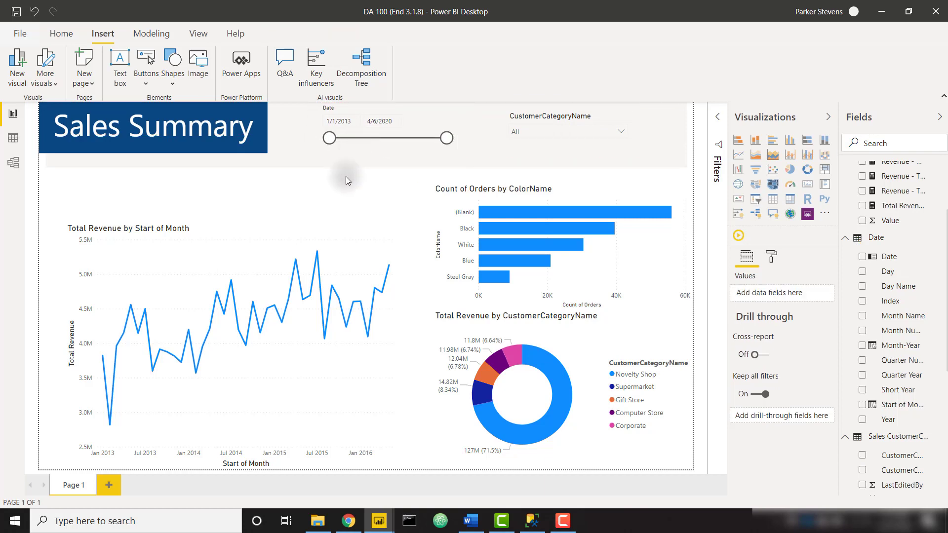
Reduce the header rectangle's height a little more so it fits closely beneath the resized Date slicer
left_click(388, 168)
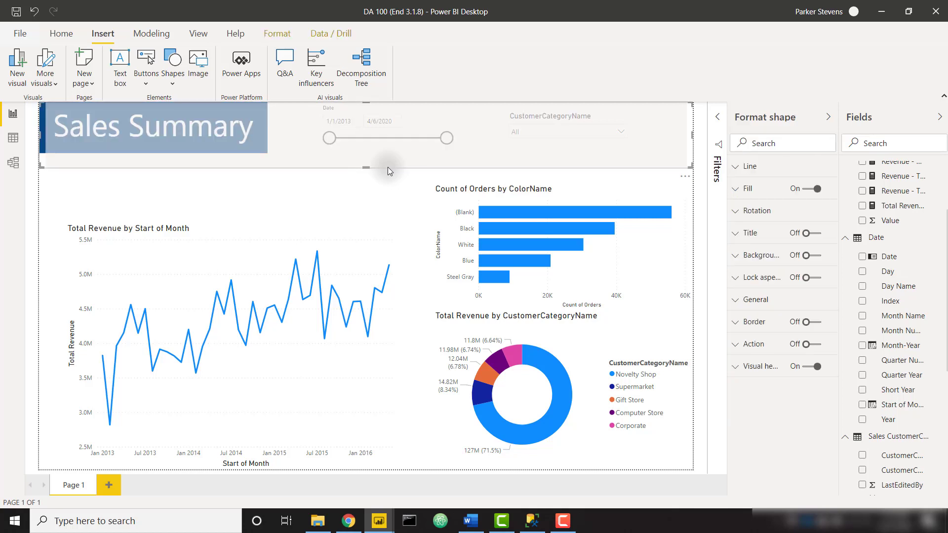
left_click_drag(366, 166, 366, 161)
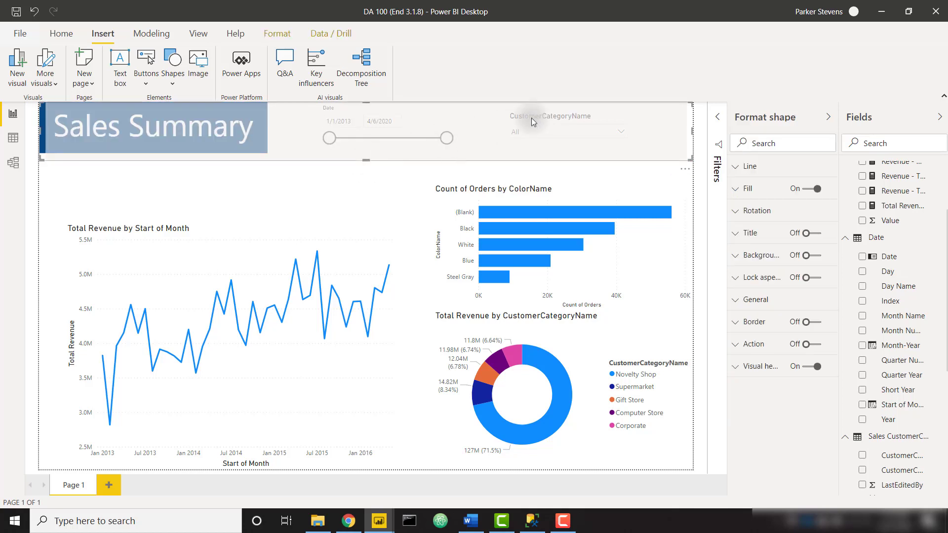
Set the CustomerCategoryName slicer's header text size to 14 pt
left_click(387, 188)
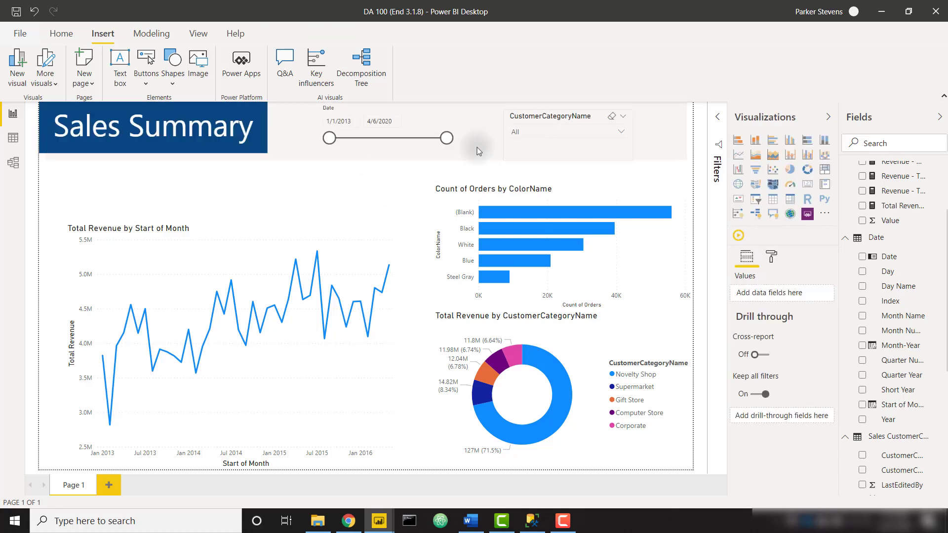
left_click(541, 117)
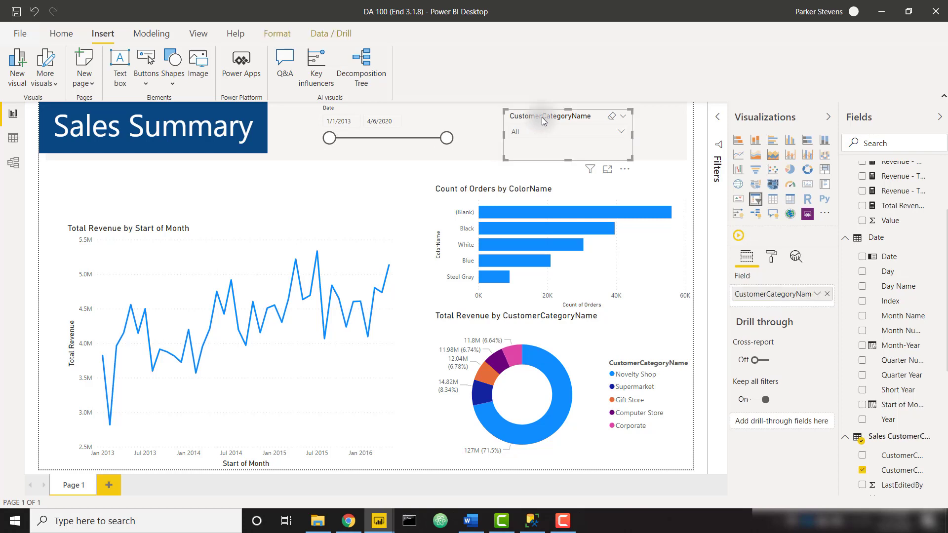
left_click(772, 262)
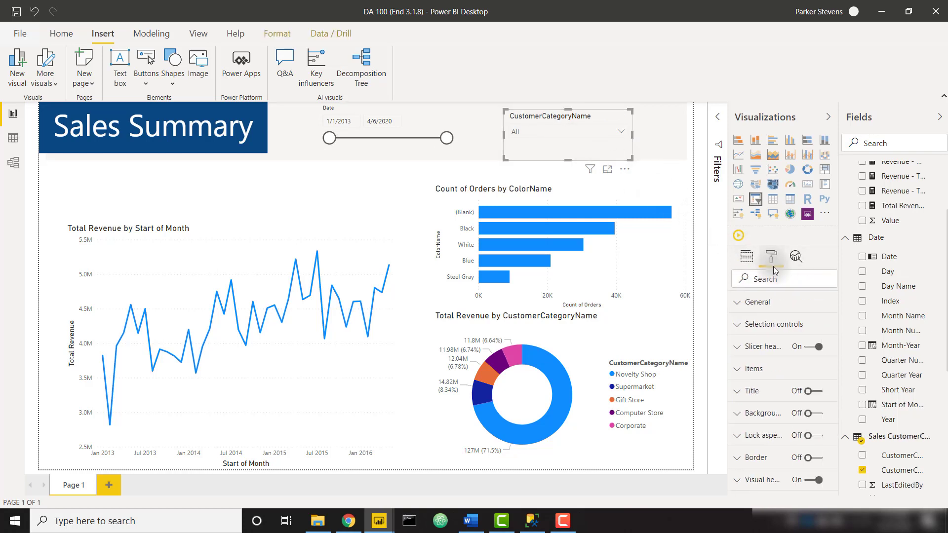
left_click(775, 347)
scroll(792, 431, "down", 2)
scroll(793, 431, "down", 1)
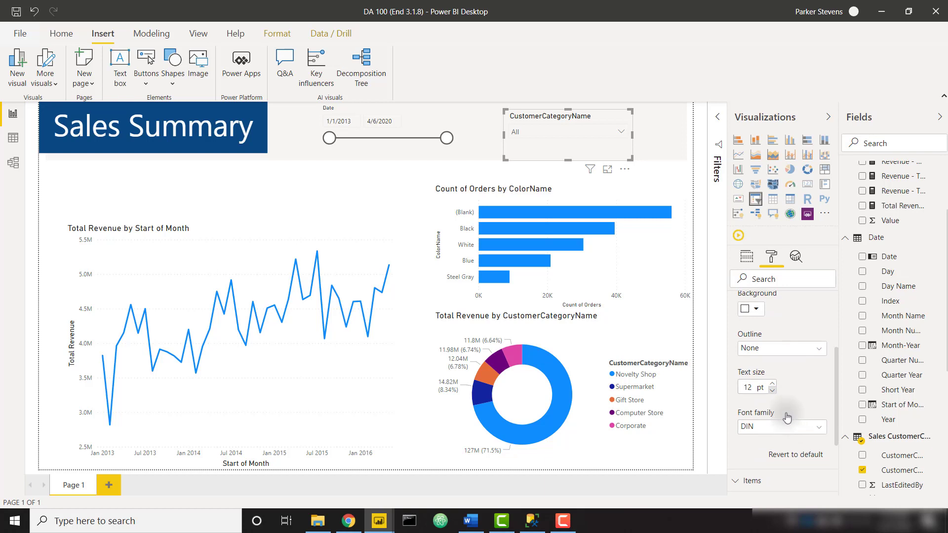
left_click(773, 384)
left_click(773, 385)
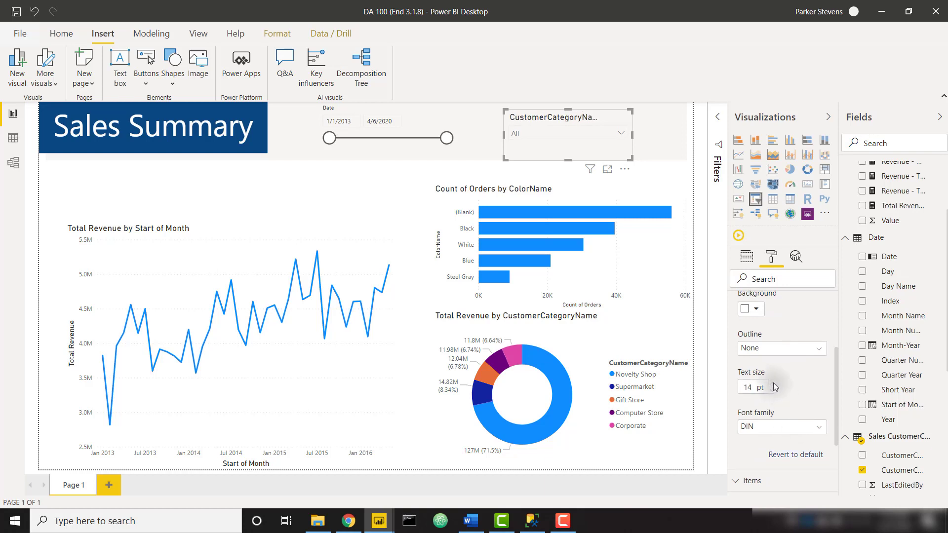
Increase the text size of the CustomerCategoryName slicer's items by two points
scroll(765, 371, "up", 3)
left_click(759, 355)
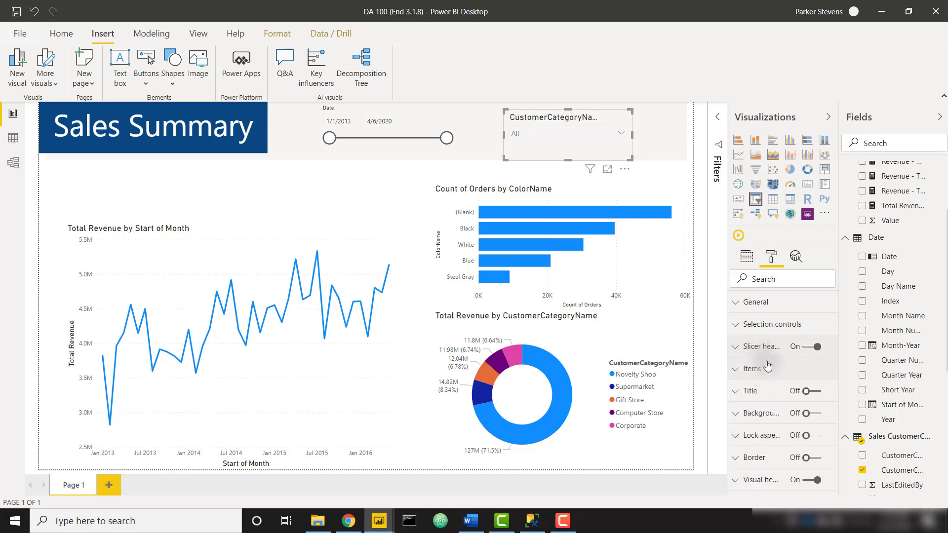
left_click(781, 378)
scroll(792, 437, "down", 3)
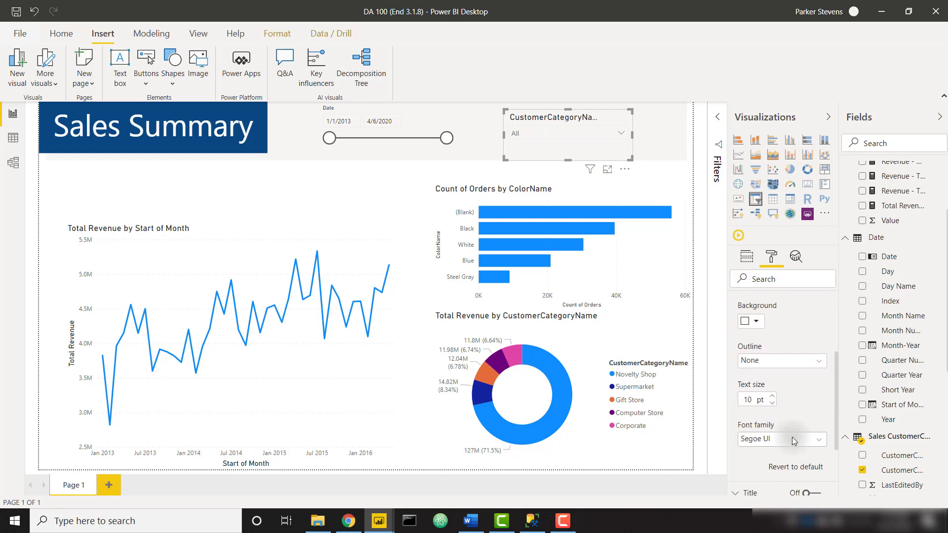
left_click(773, 395)
left_click(773, 395)
Copy the CustomerCategoryName slicer's formatting onto the Date slicer with Format painter and check the Date slicer's header text settings
left_click(383, 151)
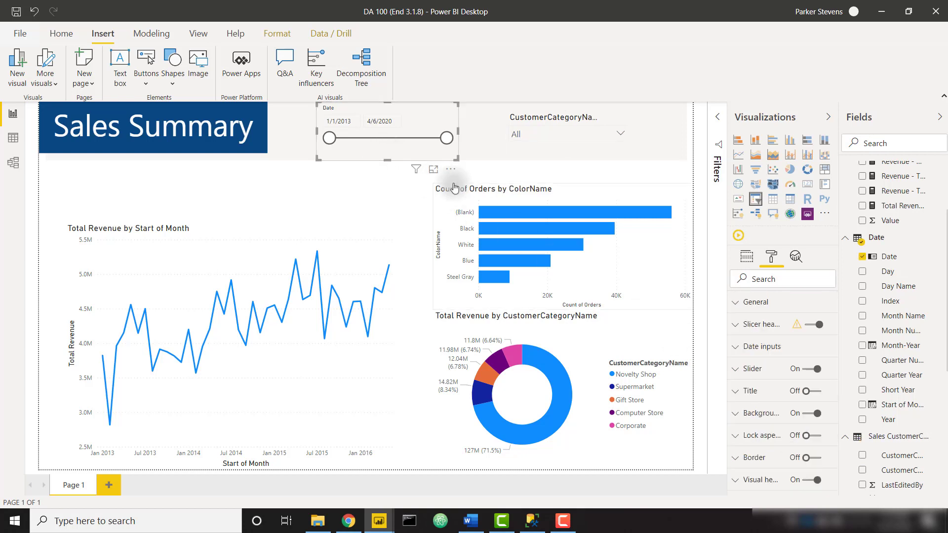
left_click(773, 331)
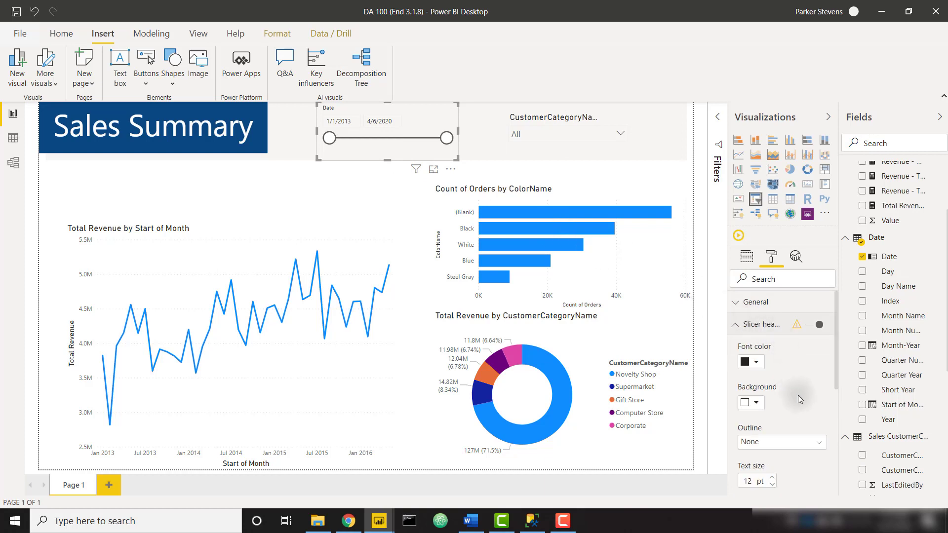
left_click(570, 123)
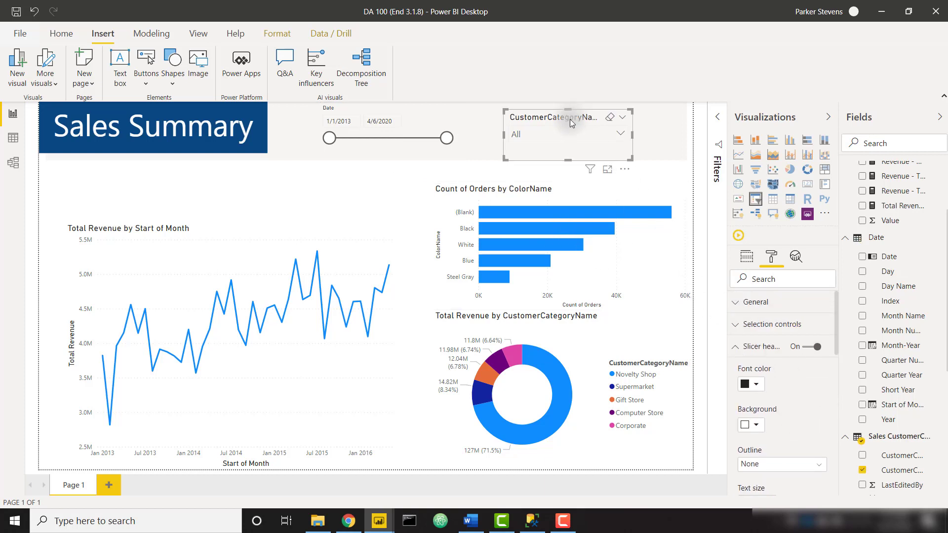
left_click(60, 33)
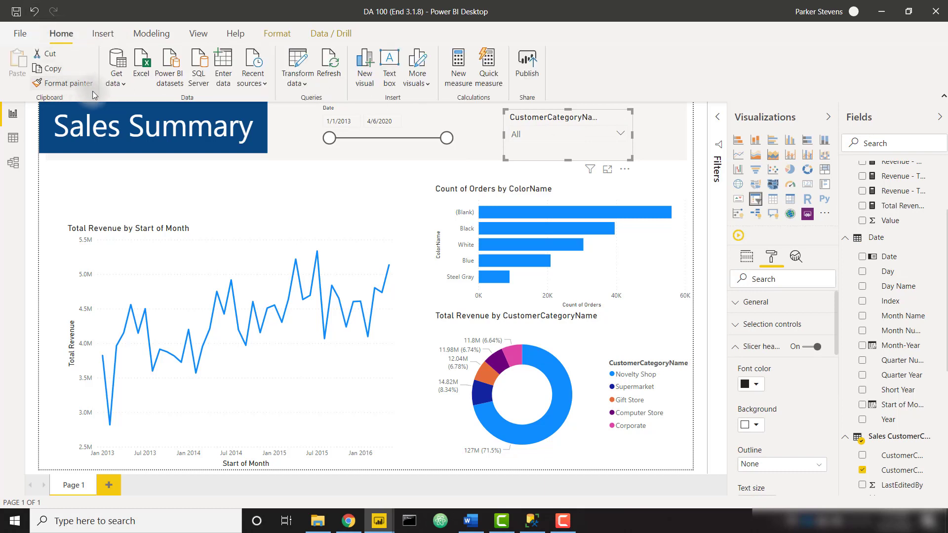
left_click(67, 82)
left_click(368, 116)
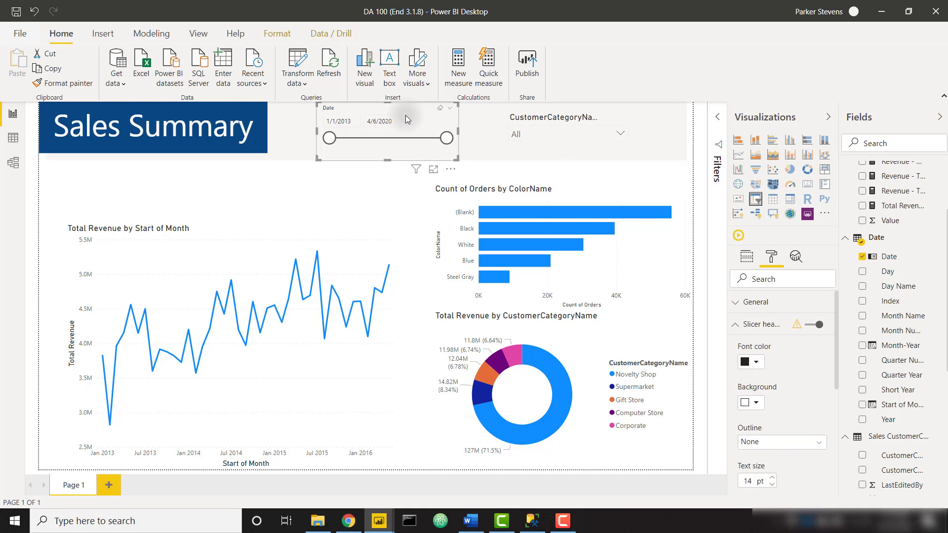
scroll(778, 381, "down", 3)
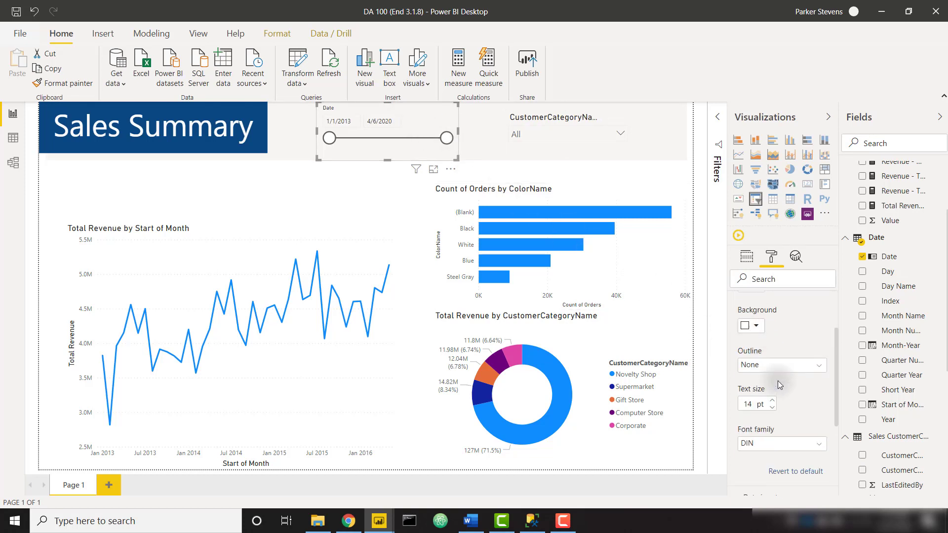
scroll(777, 381, "down", 1)
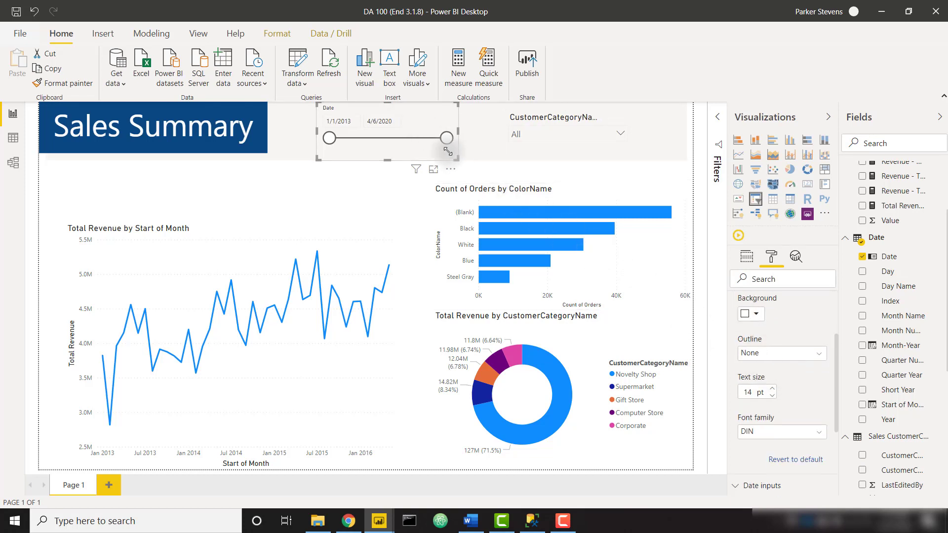
Make the Date slicer slightly smaller and set the text size of its date inputs to 11 pt
left_click_drag(457, 158, 448, 151)
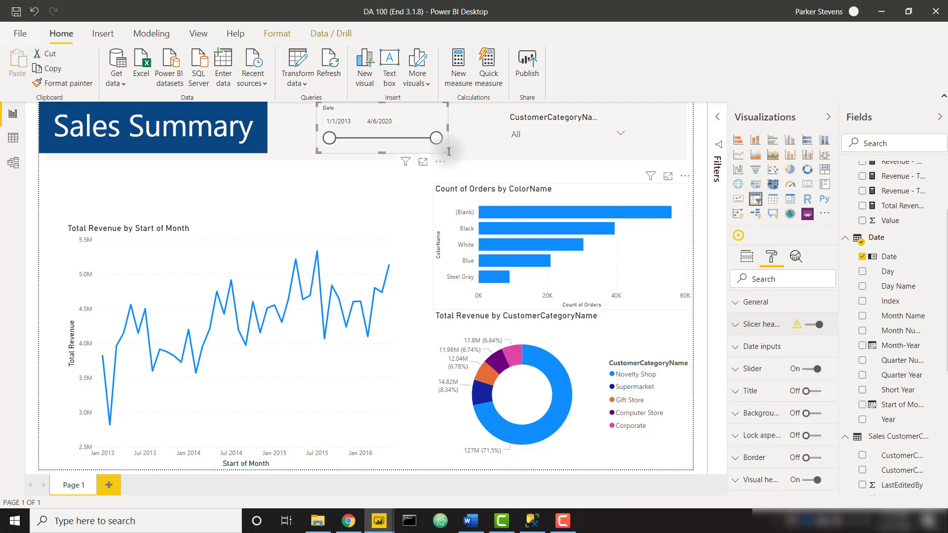
left_click(775, 347)
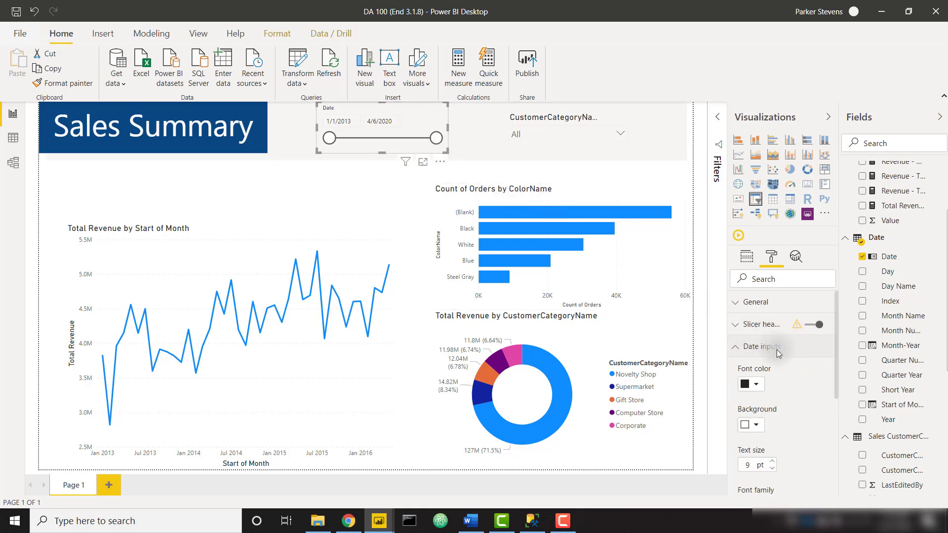
scroll(774, 406, "down", 1)
left_click(772, 428)
left_click(772, 428)
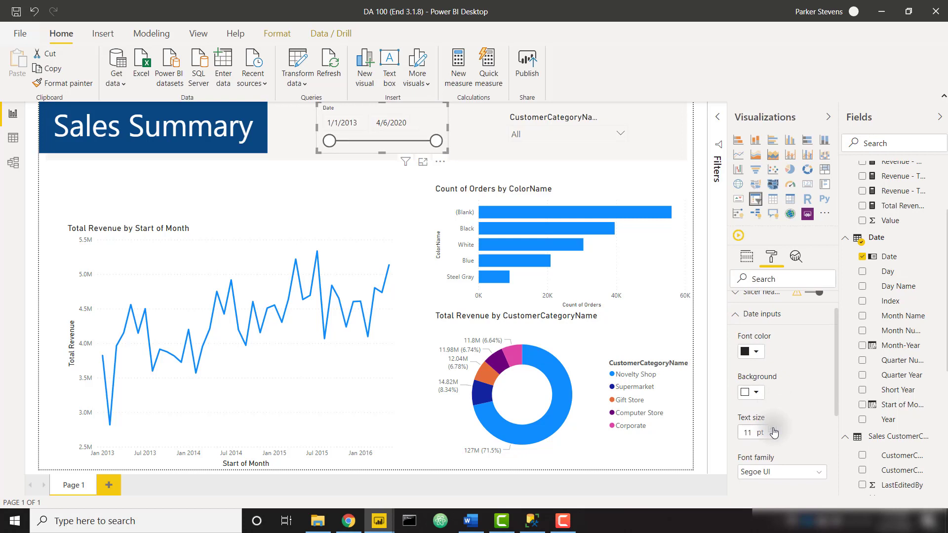
left_click(390, 187)
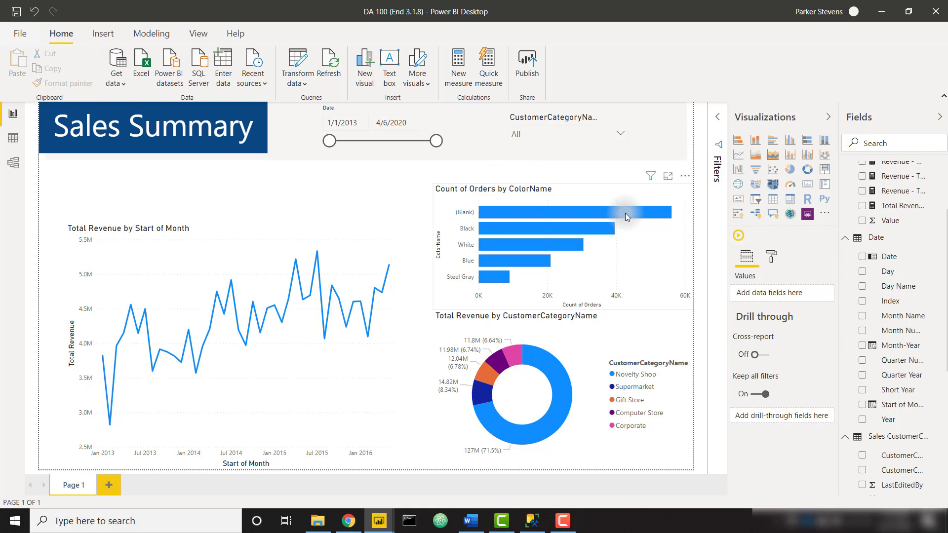
Apply a color scale based on Count of Orders to the Count of Orders by ColorName bars, from light indigo to very dark navy
left_click(596, 195)
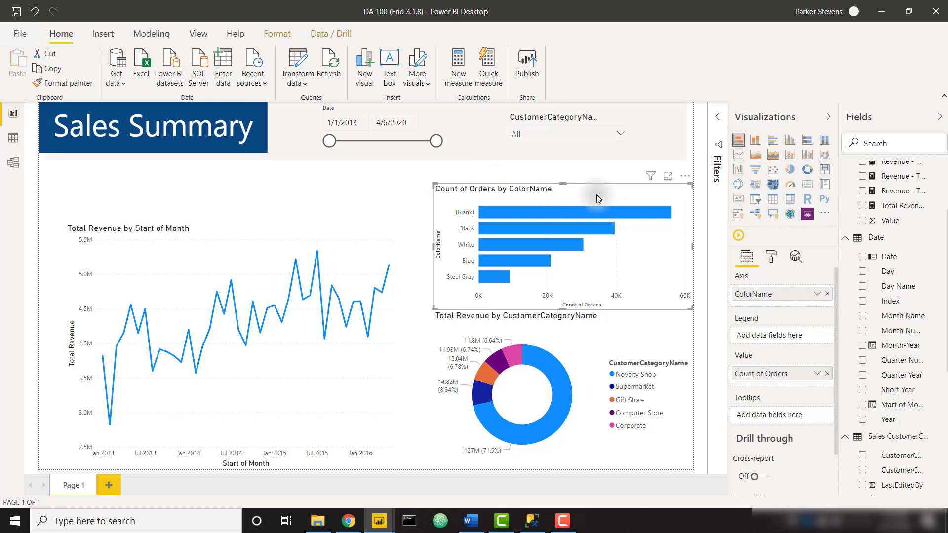
left_click(775, 265)
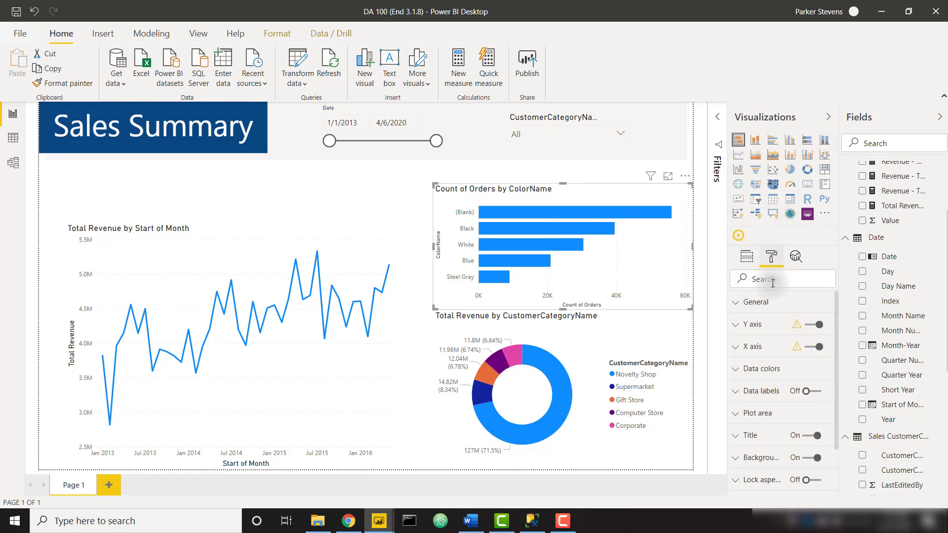
left_click(760, 367)
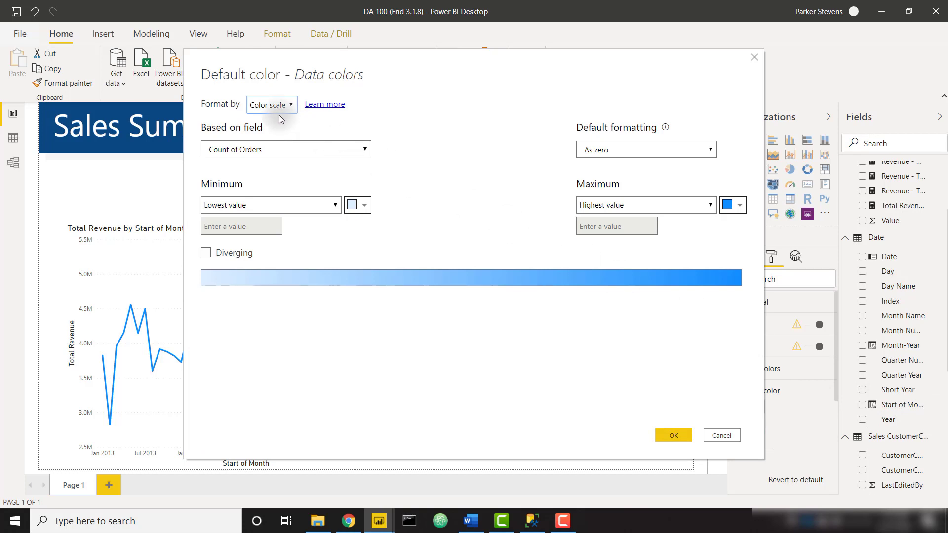
left_click(362, 211)
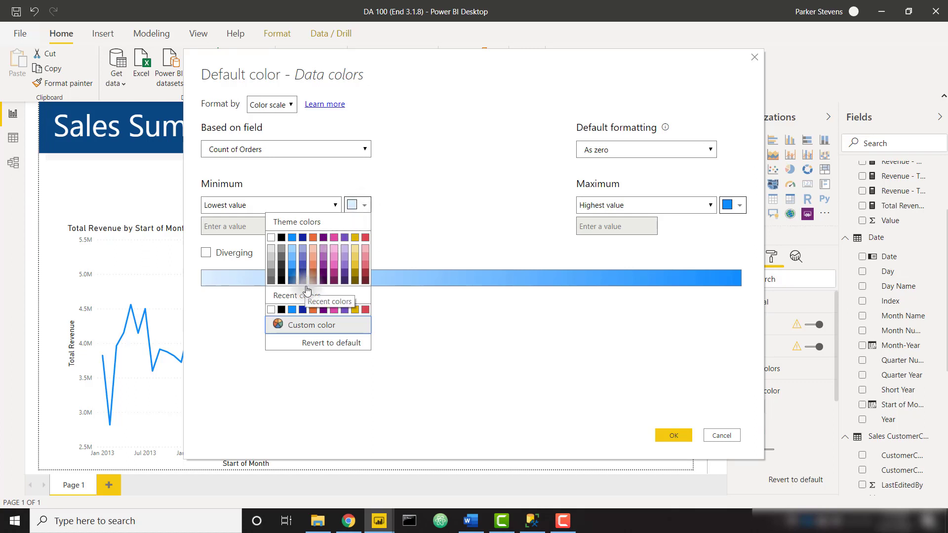
left_click(302, 248)
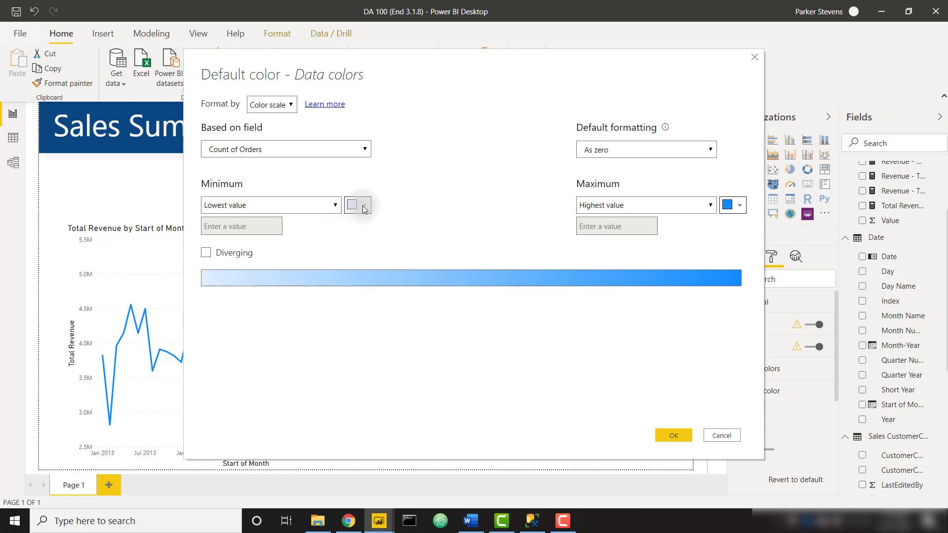
left_click(363, 206)
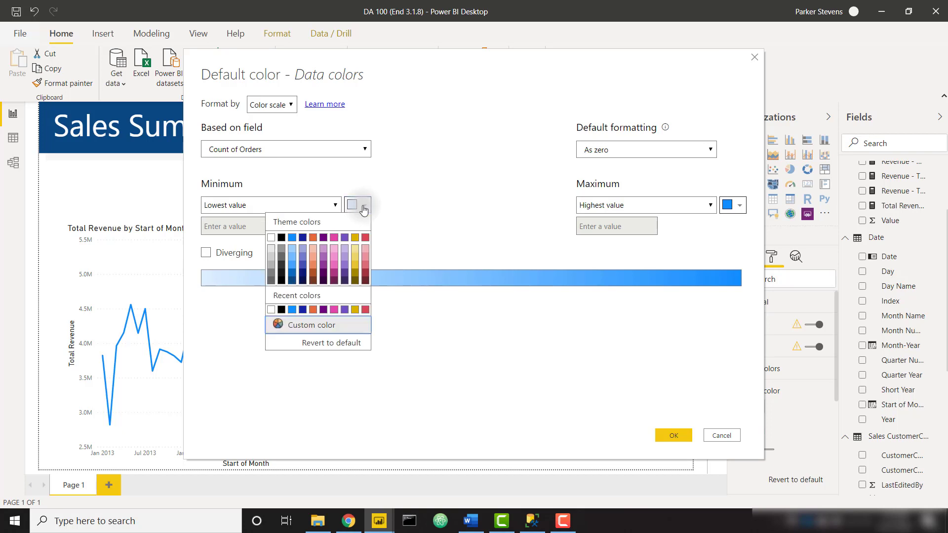
left_click(303, 249)
left_click(727, 202)
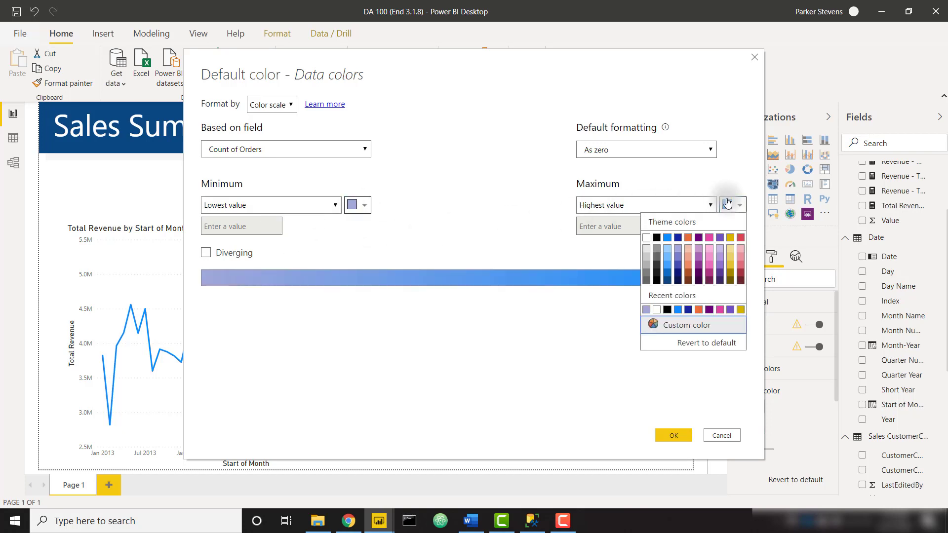
left_click(678, 285)
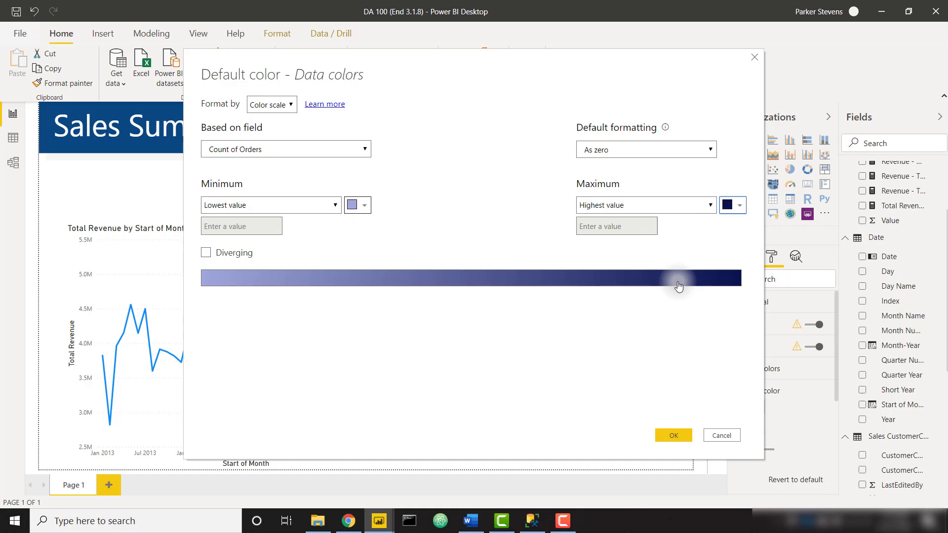
left_click(676, 434)
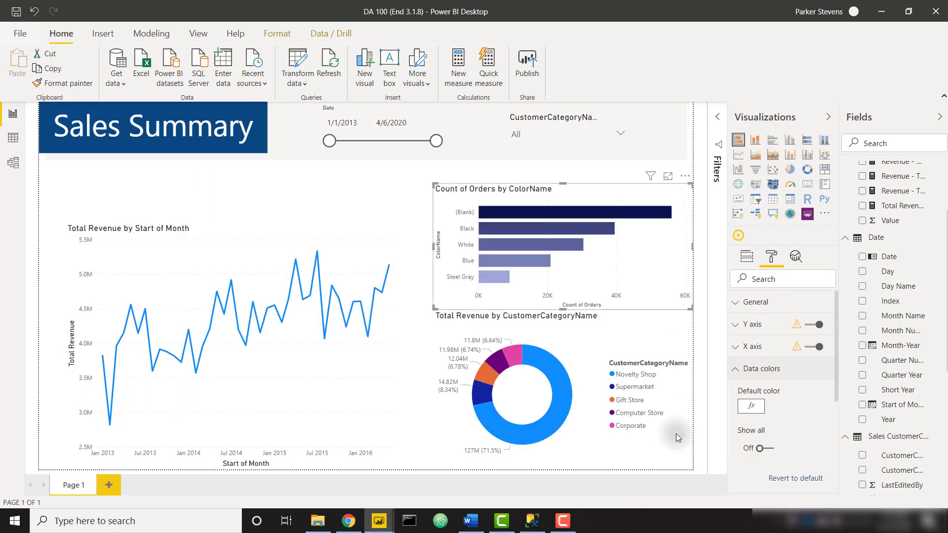
Change the bar chart's conditional color scale to light blue for the lowest value and dark blue for the highest value
left_click(828, 398)
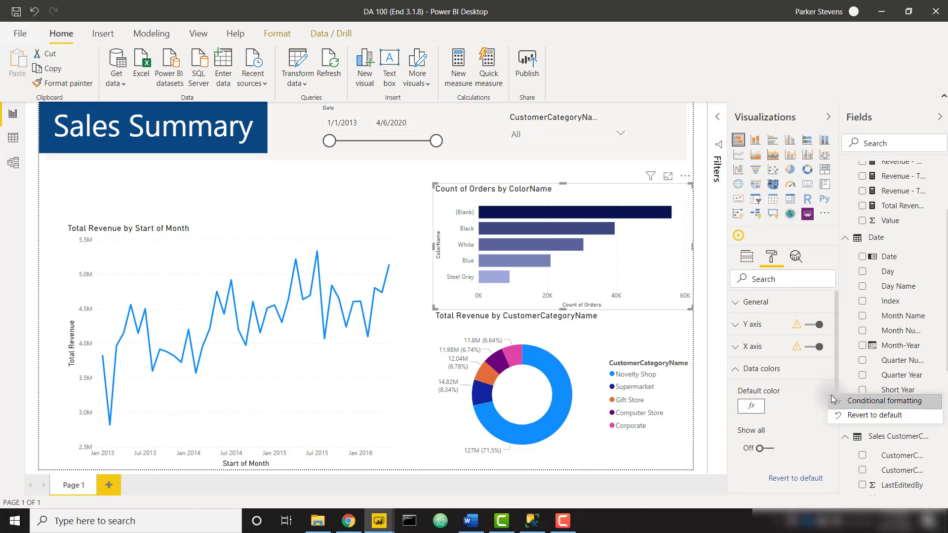
left_click(857, 403)
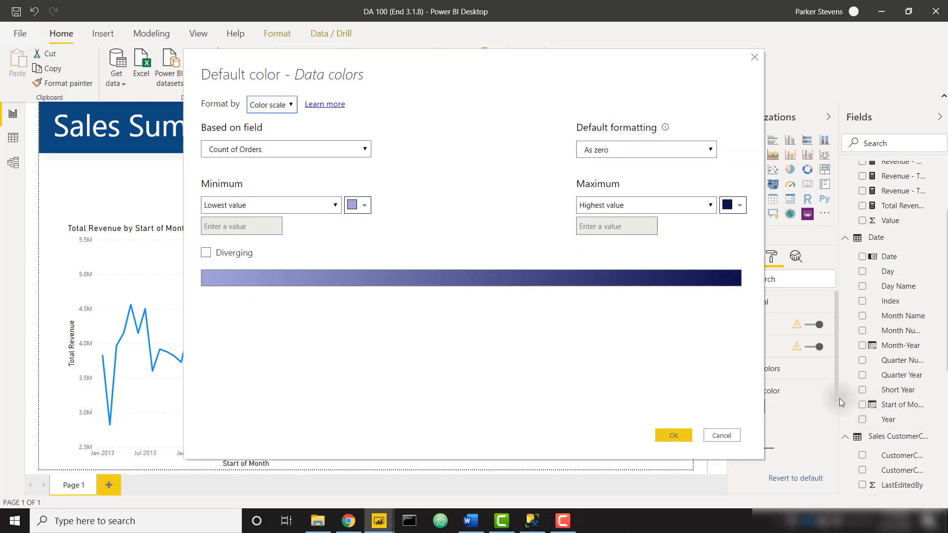
left_click(365, 206)
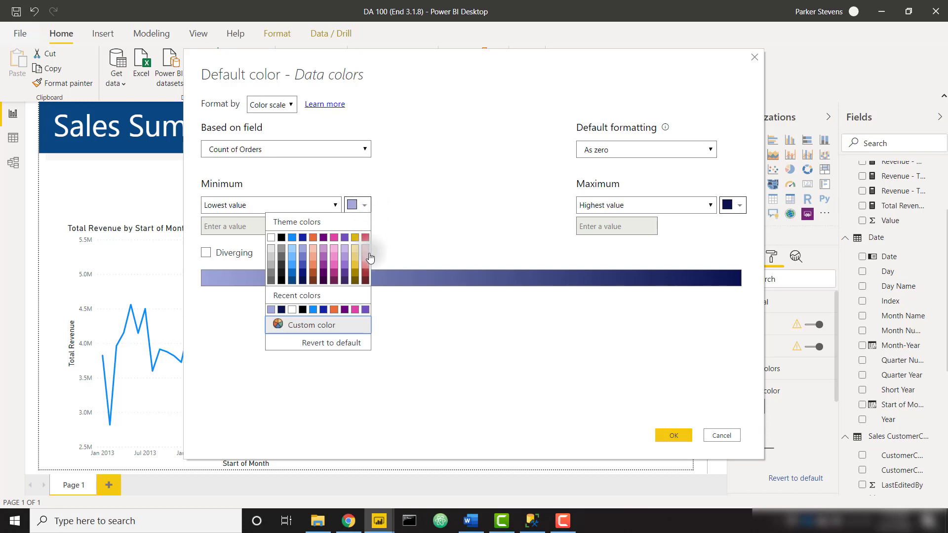
left_click(293, 248)
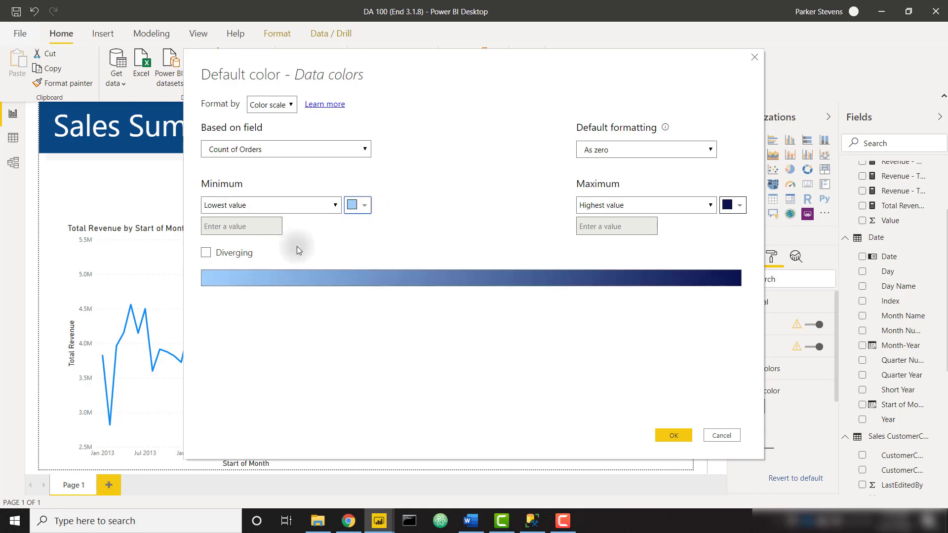
left_click(732, 206)
left_click(670, 280)
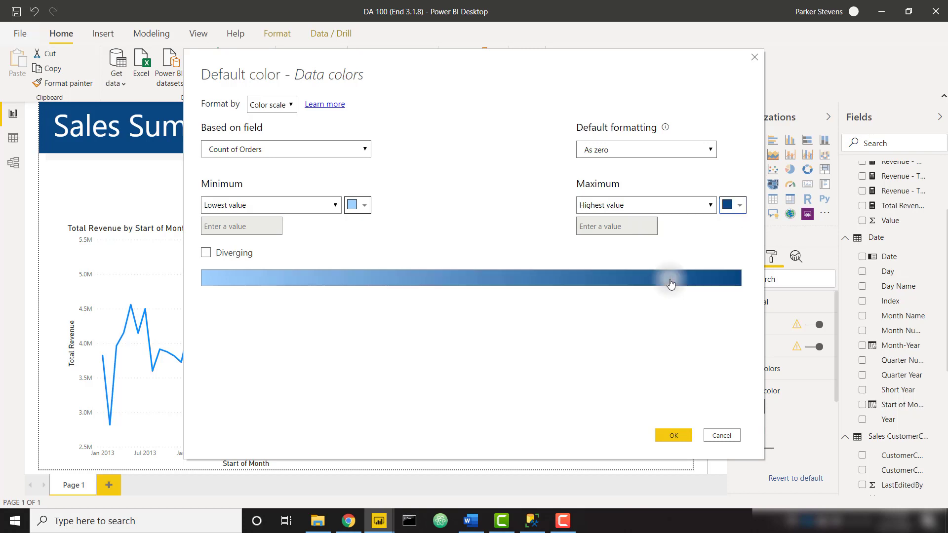
left_click(668, 433)
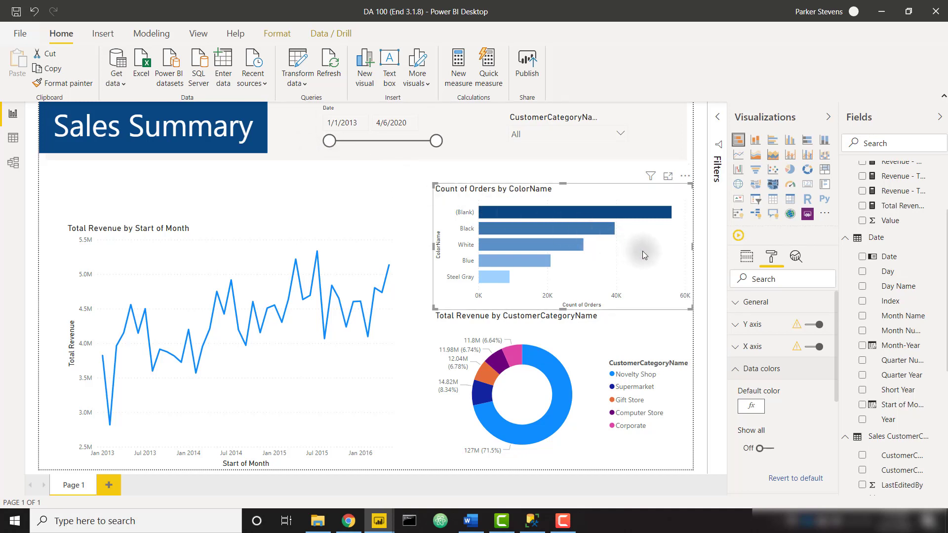
left_click(371, 197)
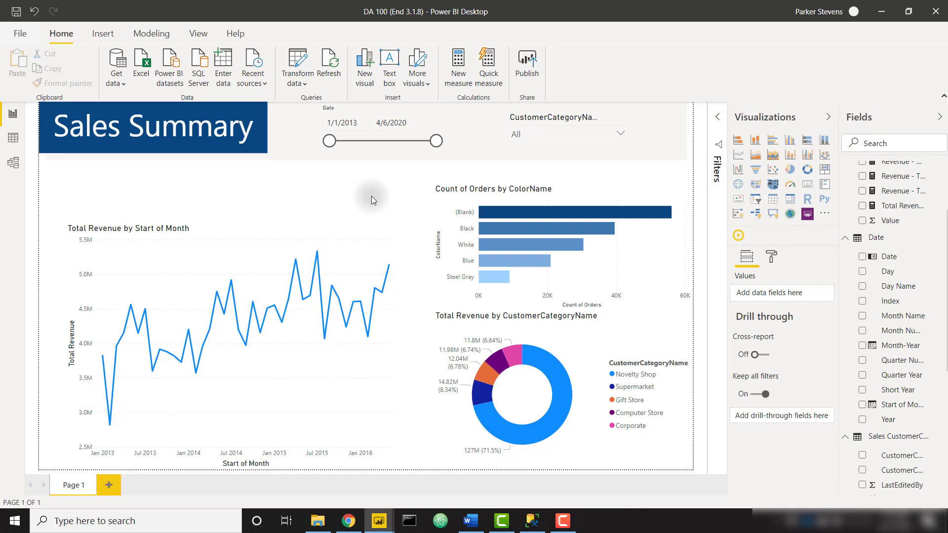
Step through the visuals on the page with keyboard navigation, starting from the Sales Summary title, to check the tab order
left_click(233, 151)
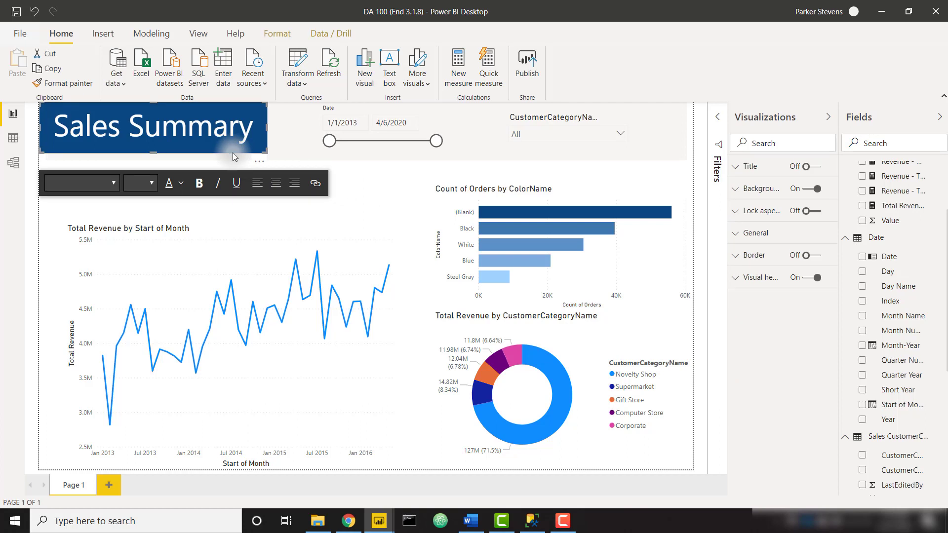
key("Tab")
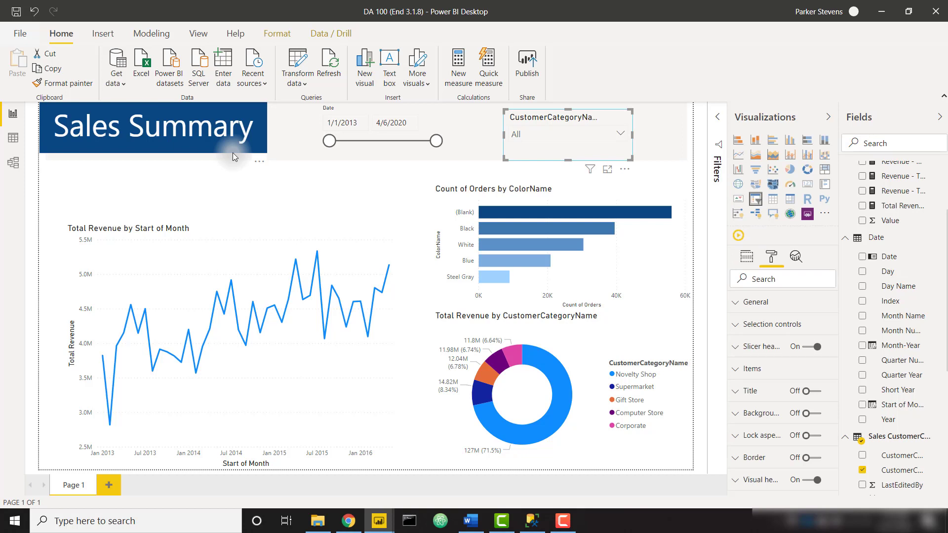
key("Tab")
key("Tab")
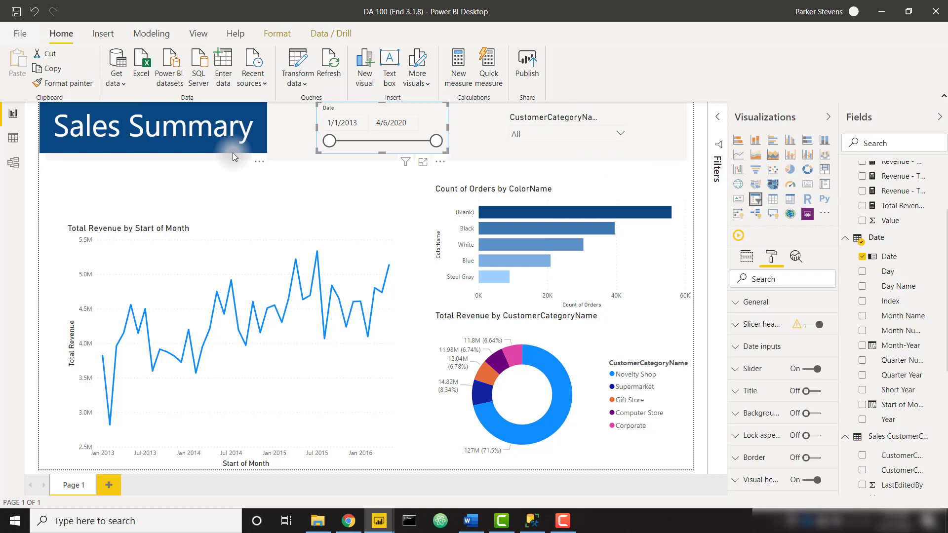
key("Tab")
key("Tab")
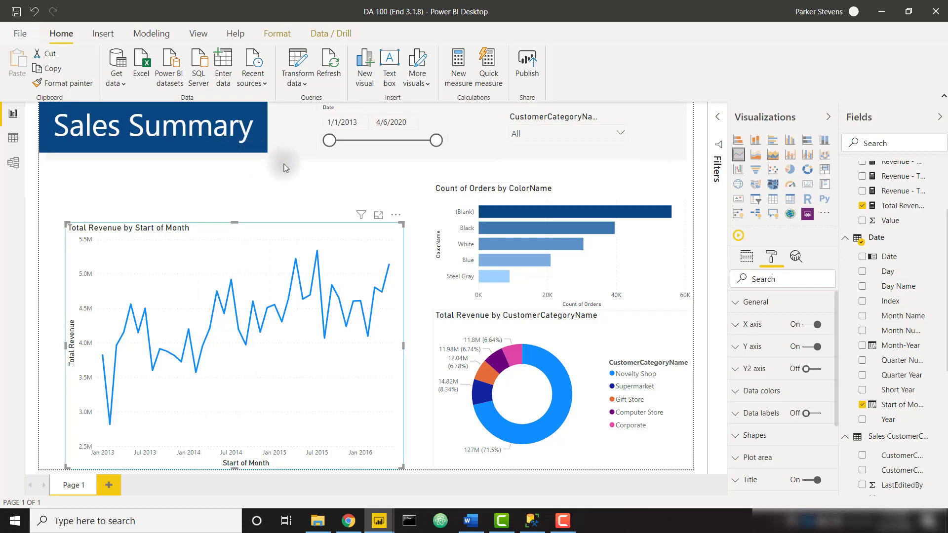
left_click(392, 187)
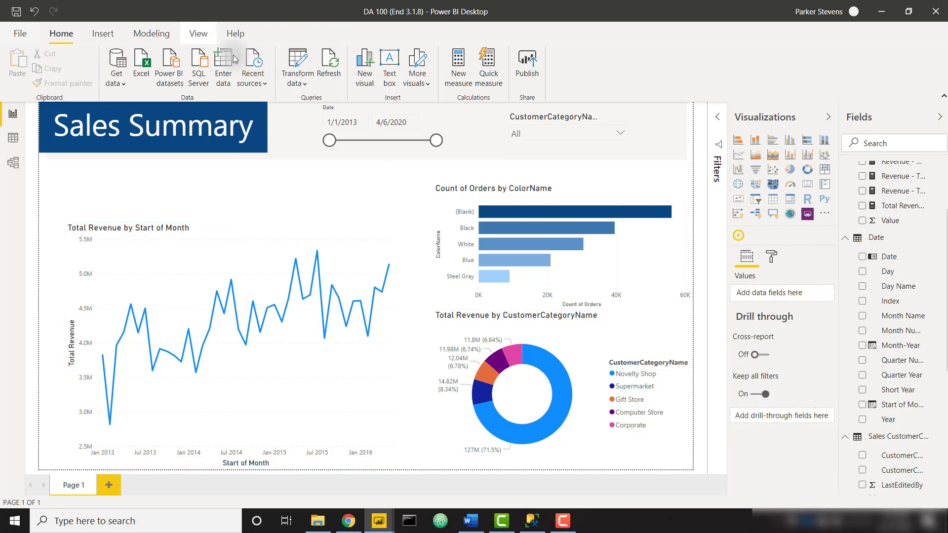
Show the page's tab order in the Selection pane and move the Date slicer to position 3, ahead of the CustomerCategoryName slicer
left_click(197, 26)
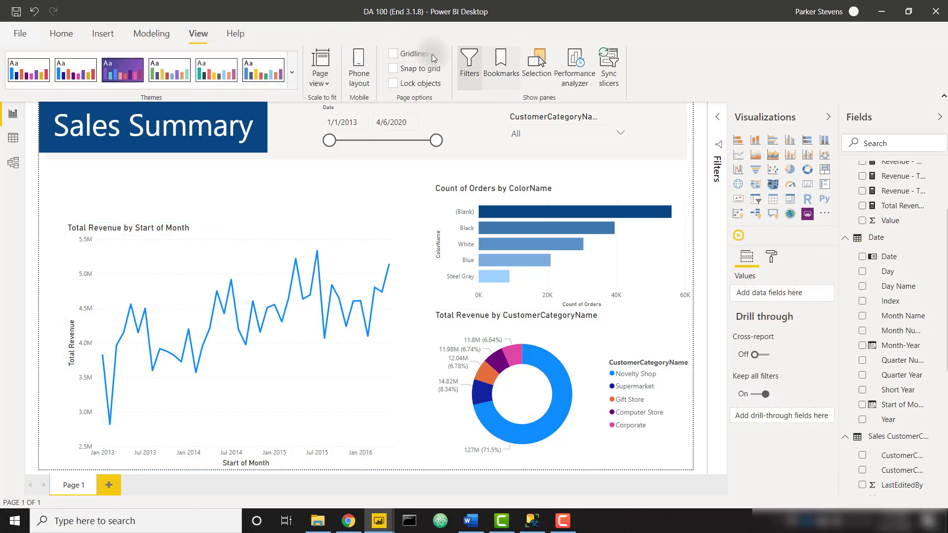
left_click(538, 64)
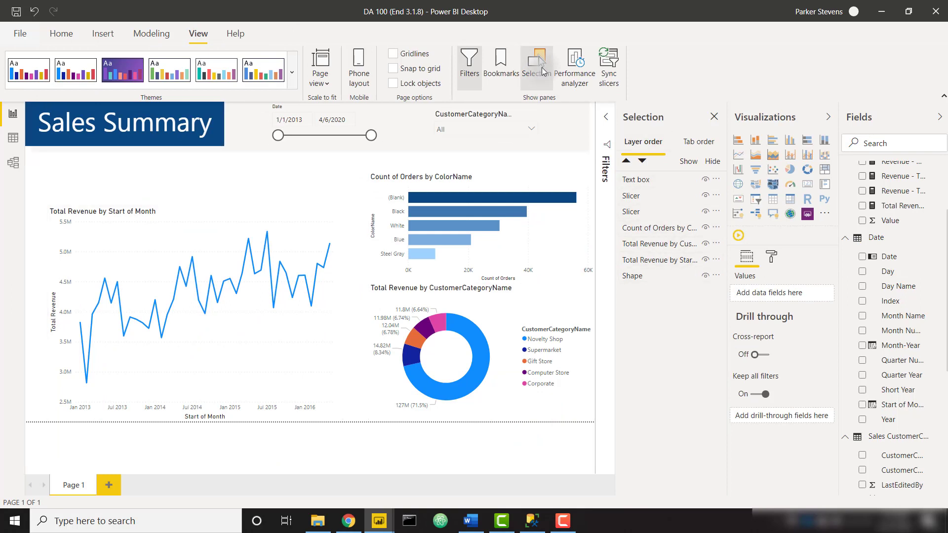
left_click(691, 142)
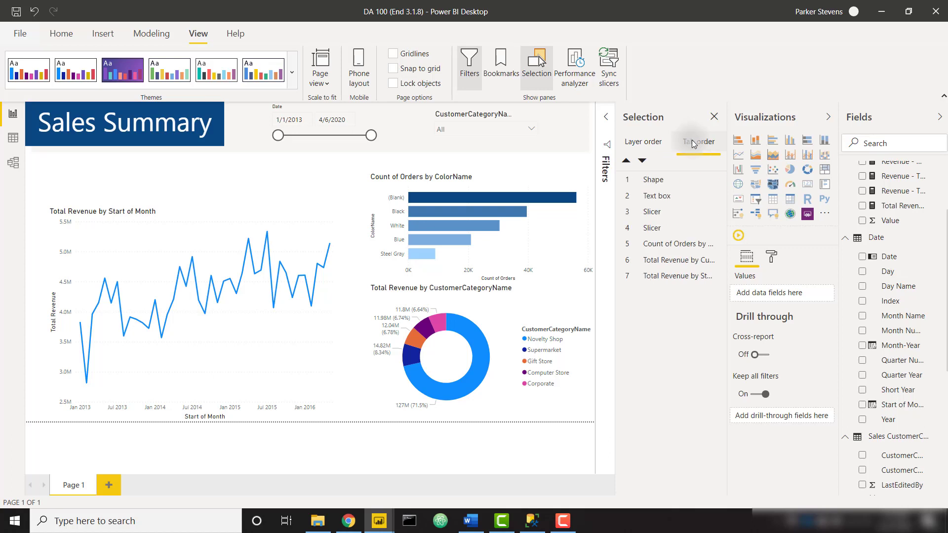
left_click(672, 179)
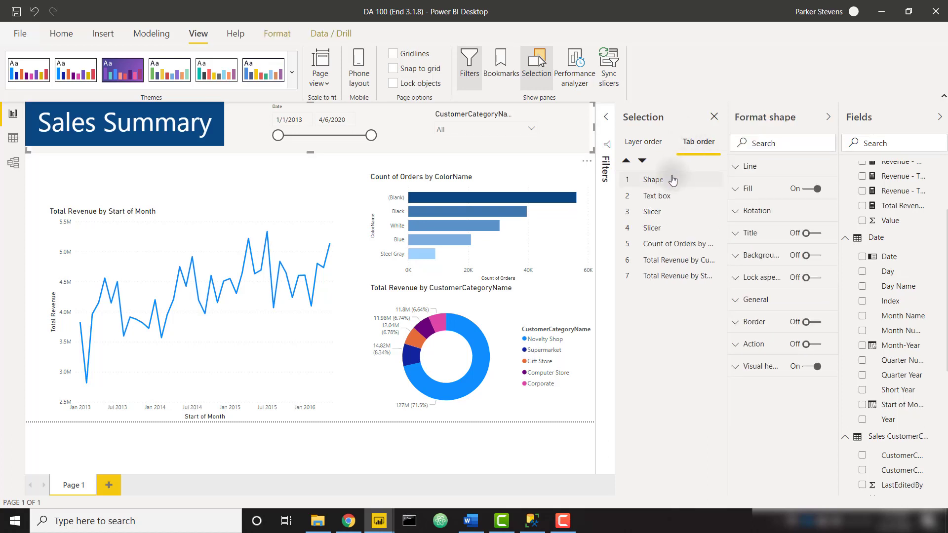
left_click(671, 180)
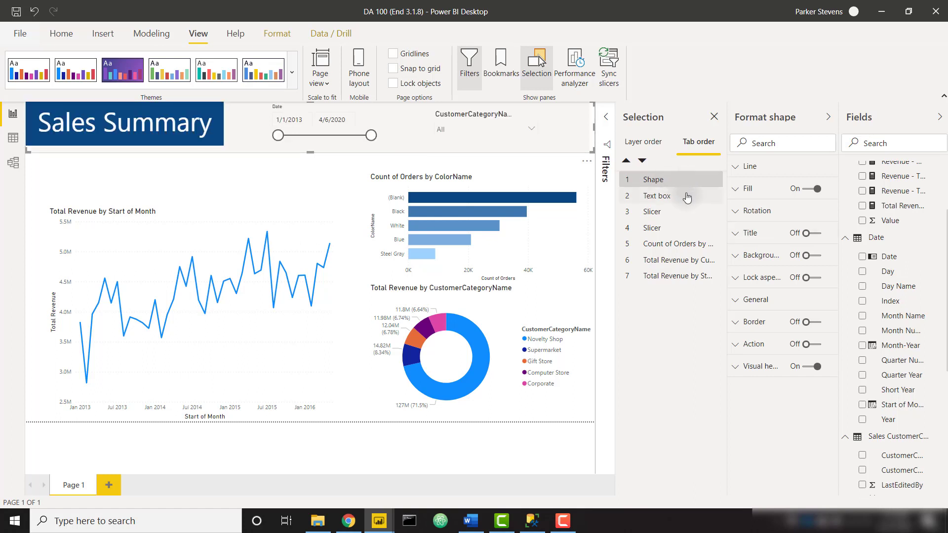
left_click(687, 196)
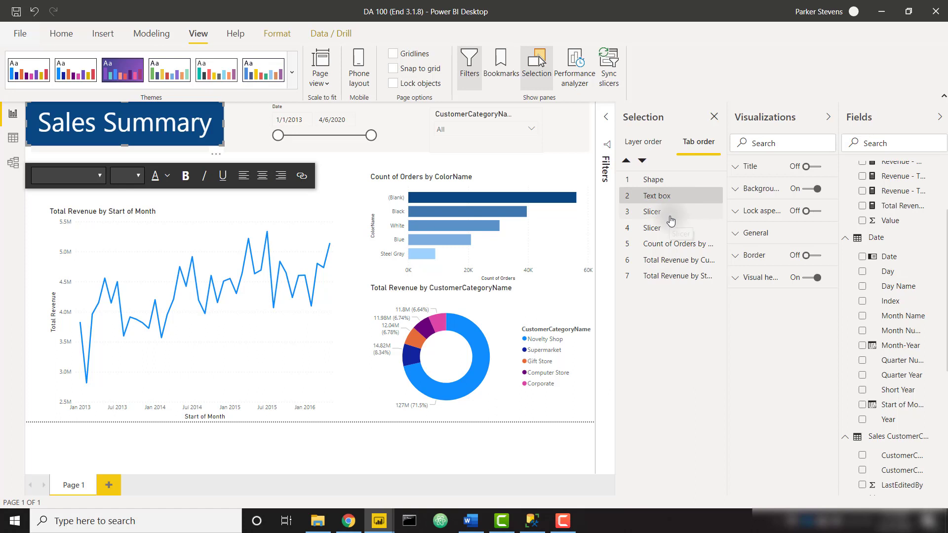
left_click(664, 211)
left_click(661, 234)
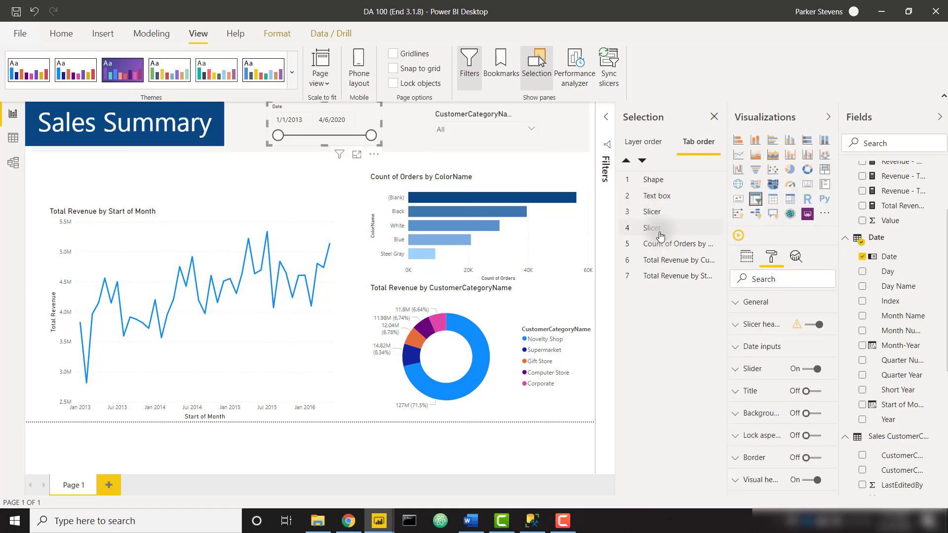
left_click(655, 211)
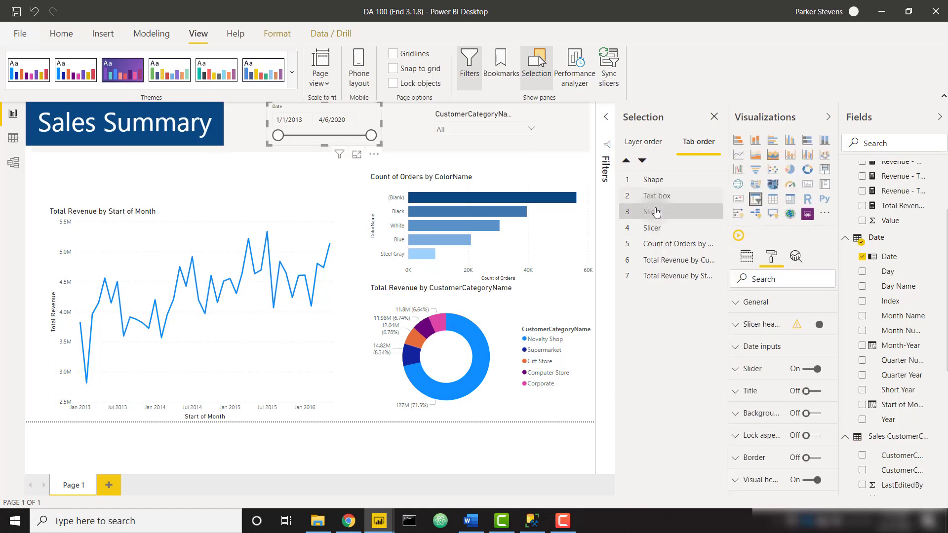
Check the reordered items and move the Total Revenue by Start of Month chart to position 5 in the tab order
left_click(656, 196)
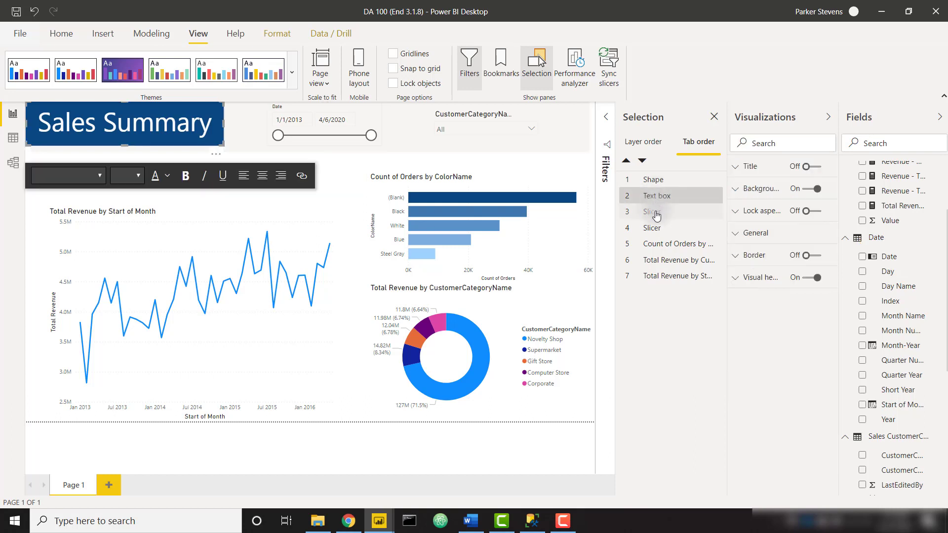
left_click(656, 214)
left_click(657, 229)
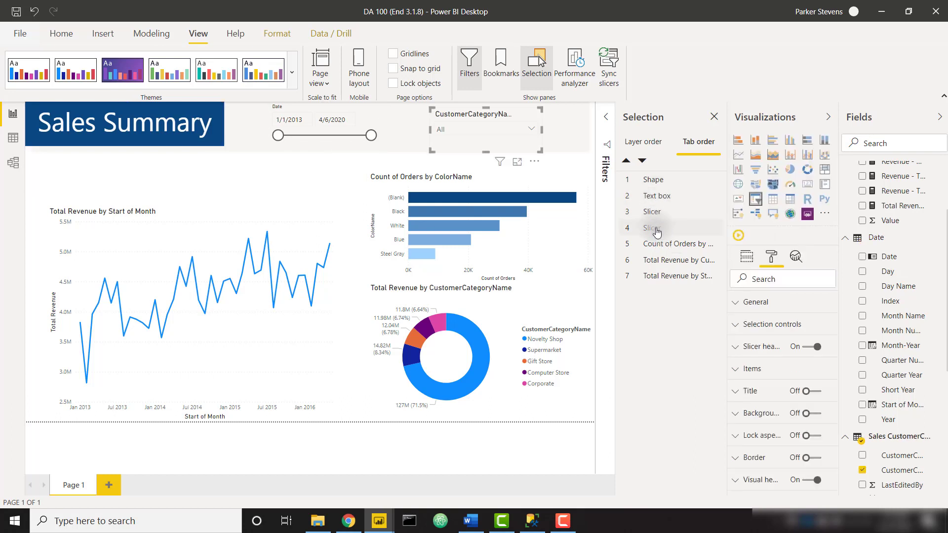
left_click(659, 245)
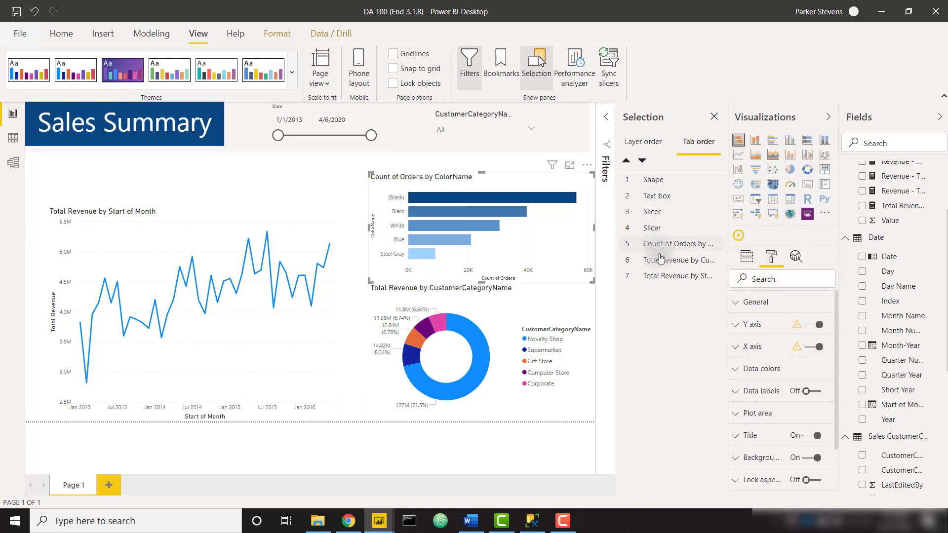
left_click(660, 259)
left_click(661, 275)
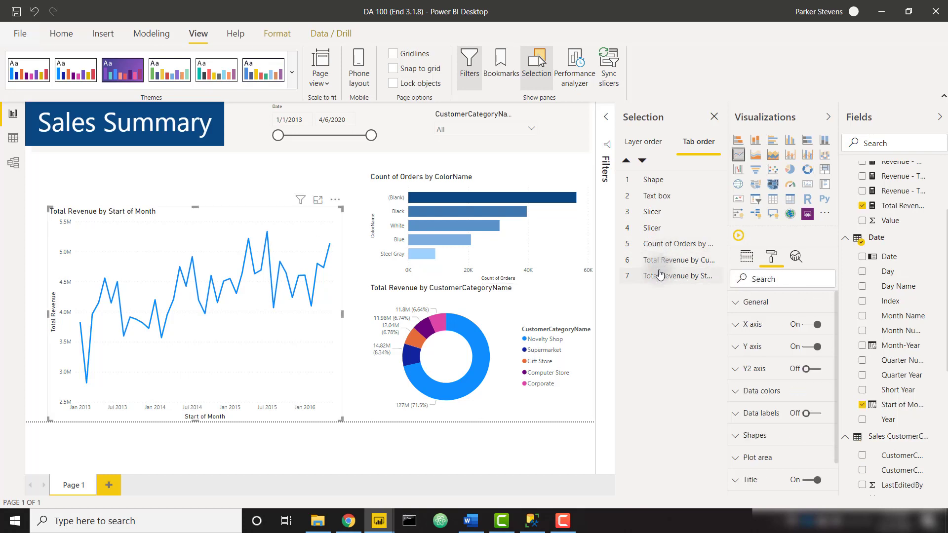
left_click_drag(659, 275, 659, 241)
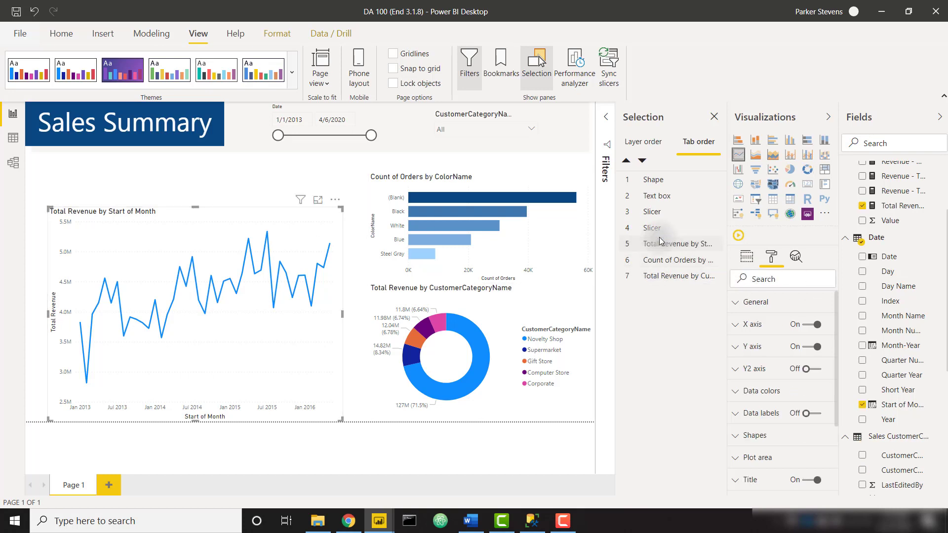
left_click(660, 241)
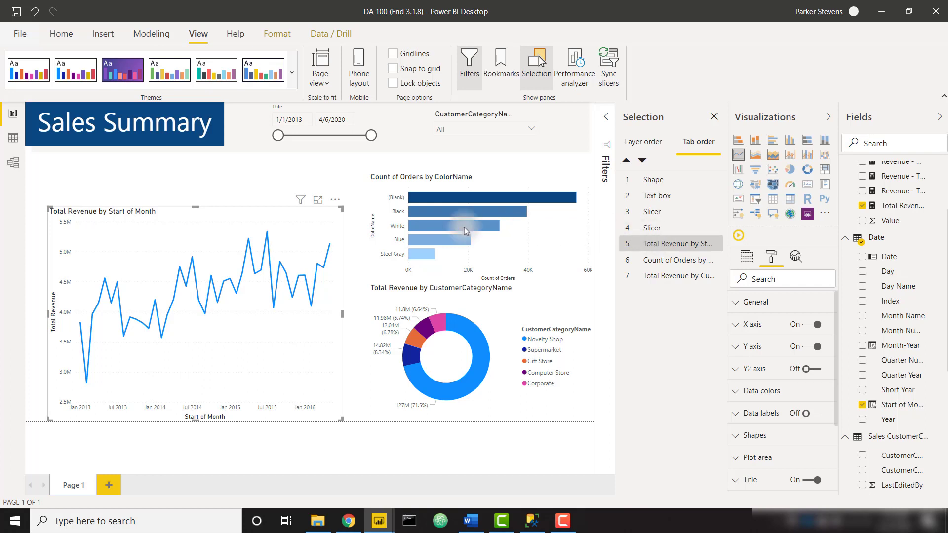
Enlarge the Total Revenue by Start of Month chart to the page's left edge and the bar chart's top, and check the last two tab-order items
left_click(49, 205)
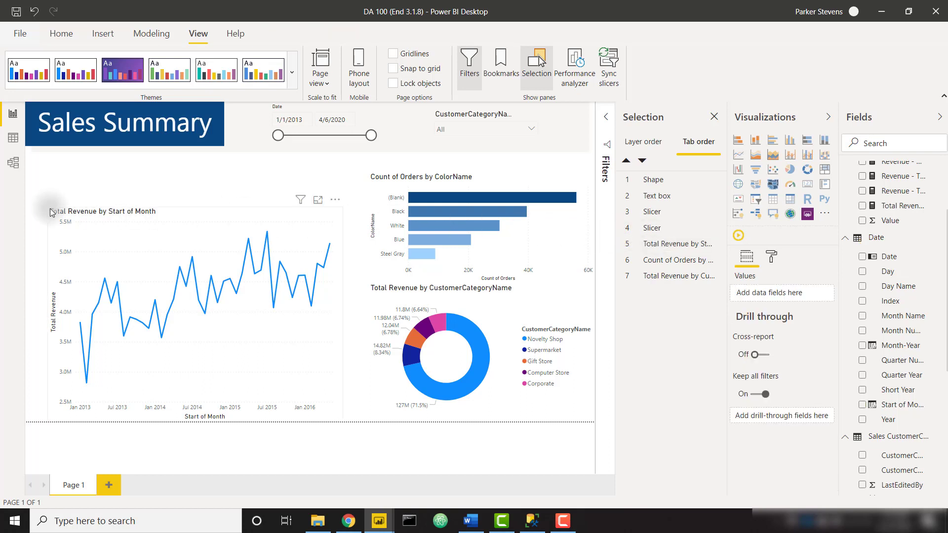
left_click_drag(49, 208, 27, 175)
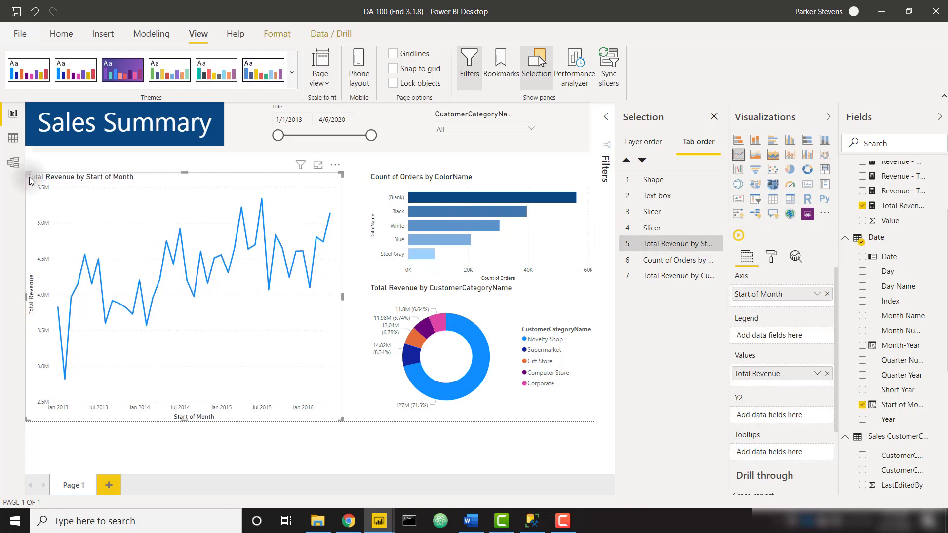
left_click(671, 262)
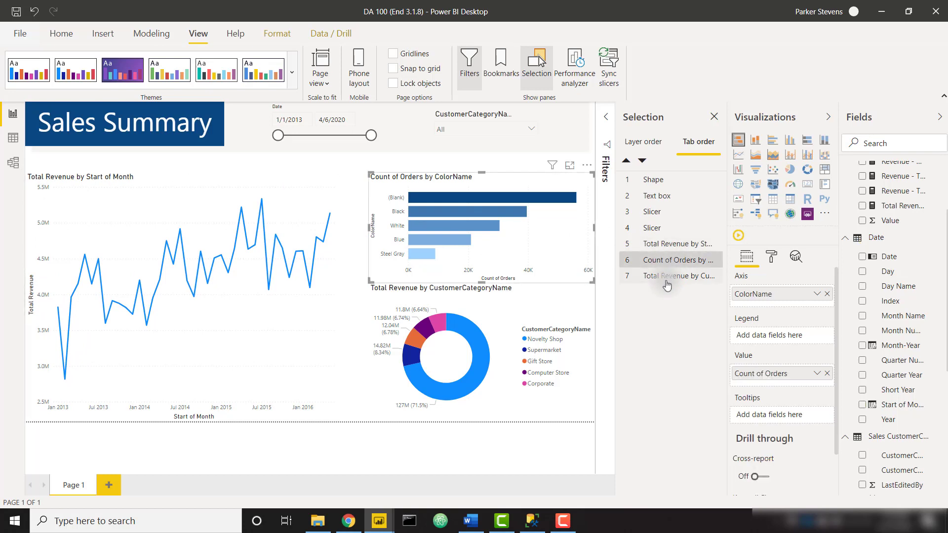
left_click(664, 276)
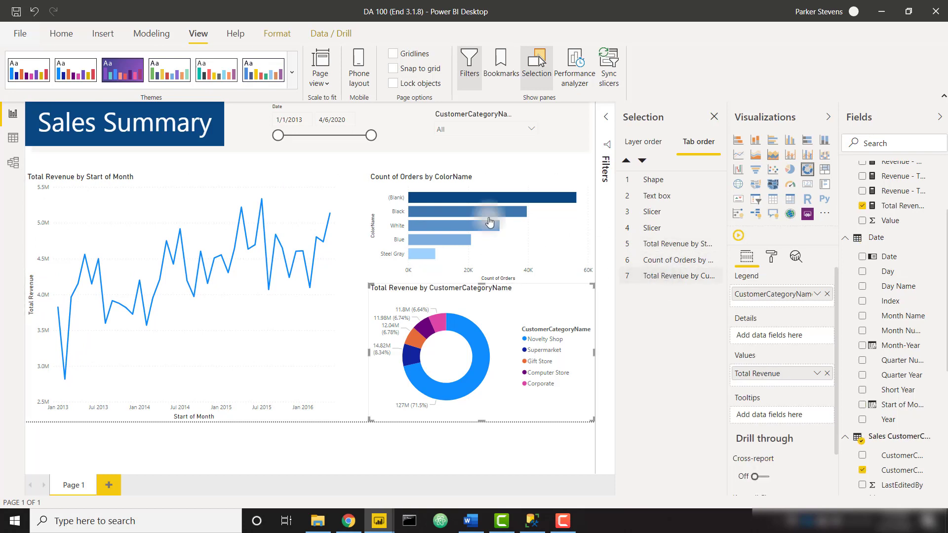
left_click(352, 168)
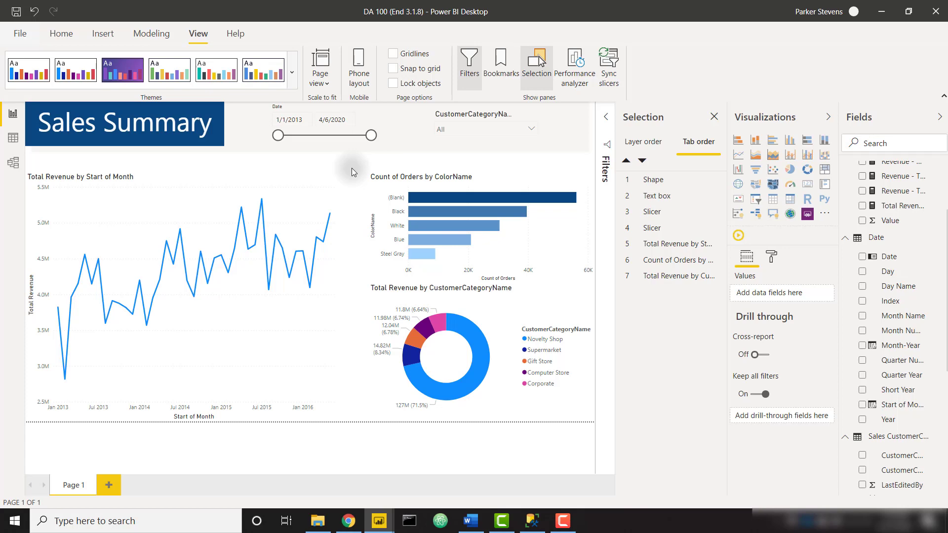
Apply the built-in report theme with the teal, pink and purple palette
left_click(292, 73)
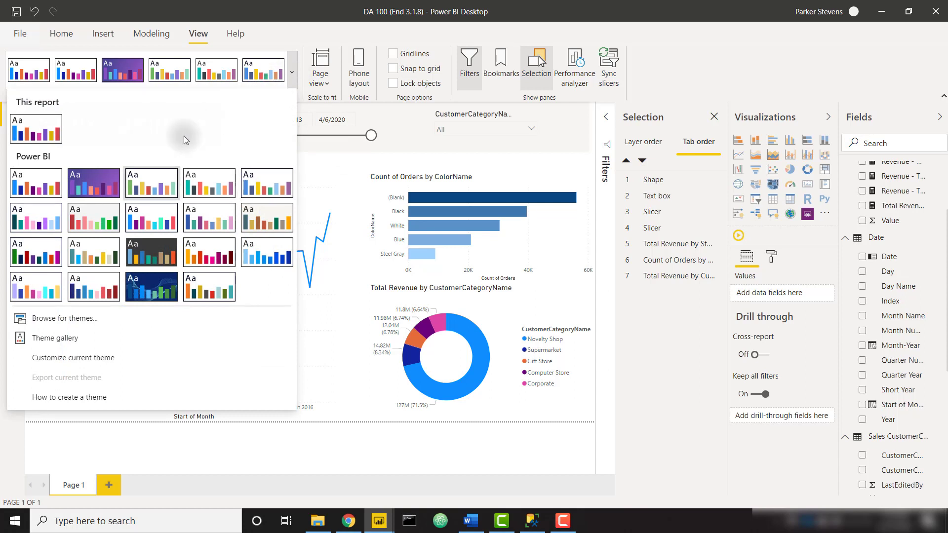
left_click(44, 220)
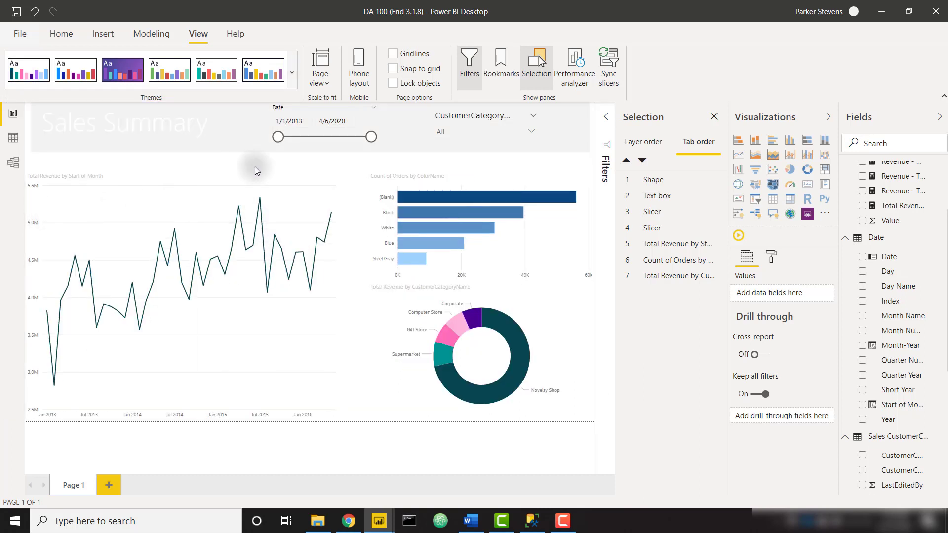
Recolor the Sales Summary title text gray
triple_click(179, 129)
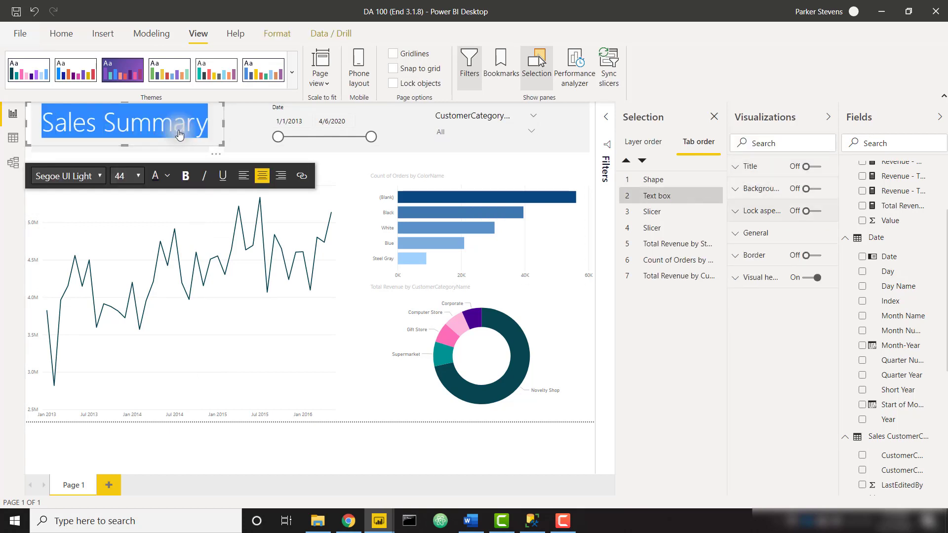
left_click(168, 177)
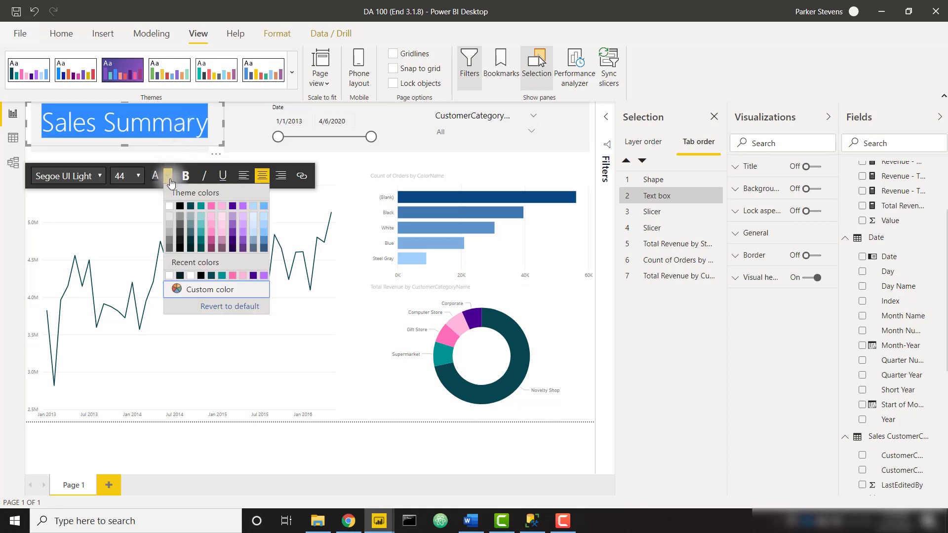
left_click(170, 243)
left_click(347, 163)
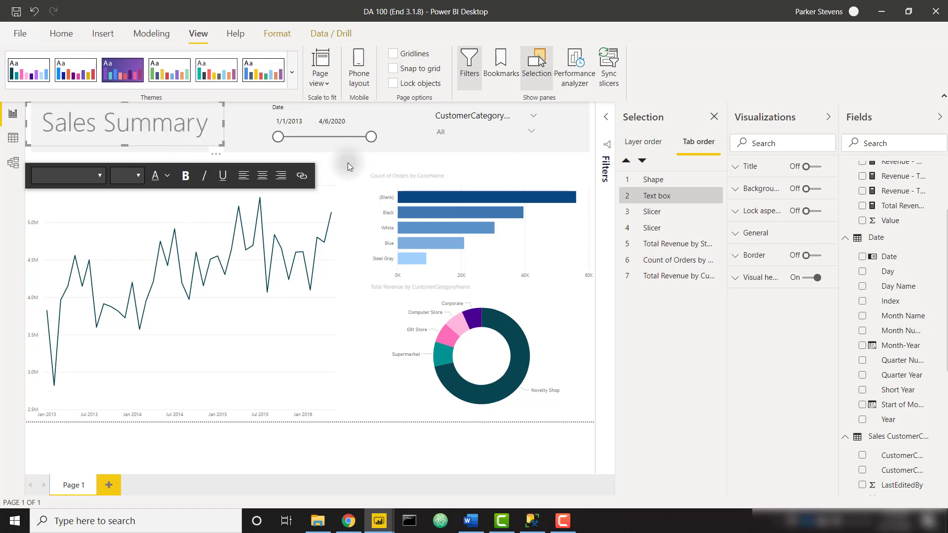
Set the Sales Summary title's text color to black
triple_click(176, 136)
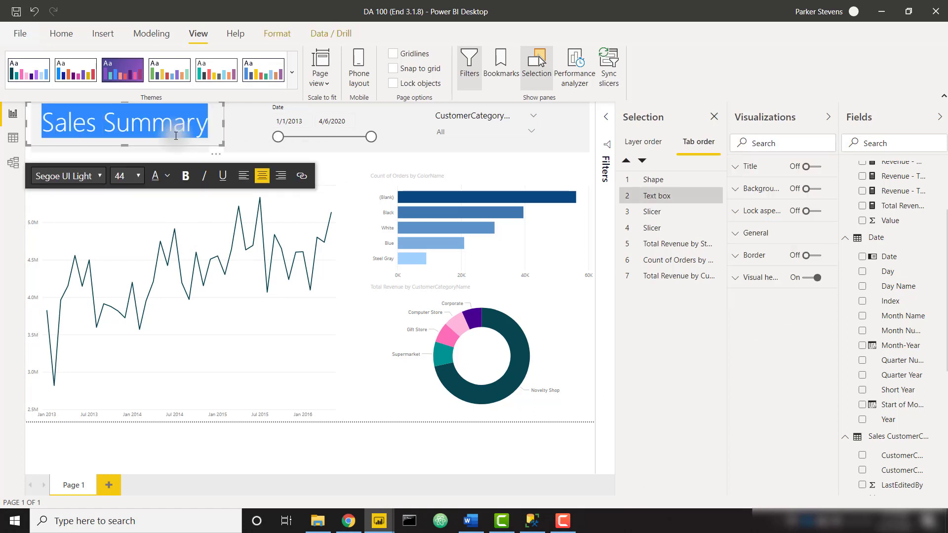
left_click(168, 176)
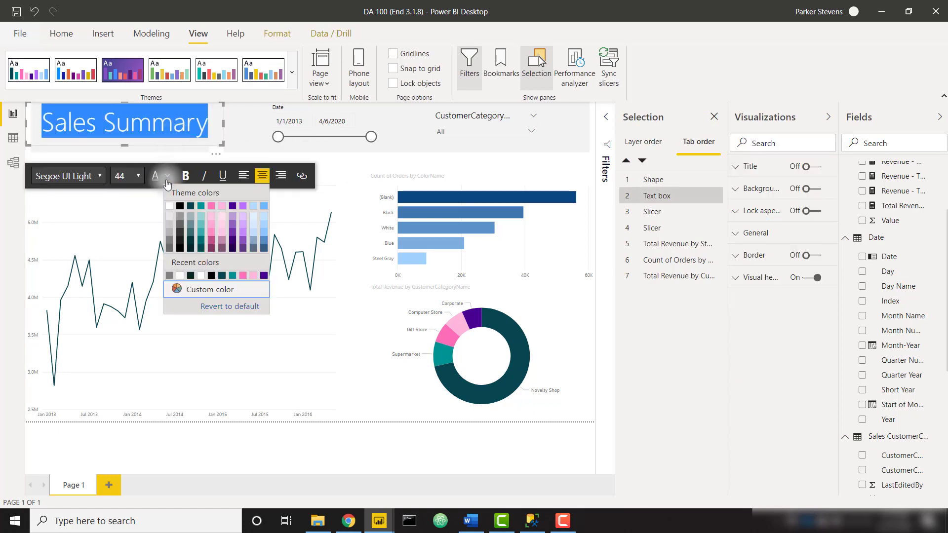
left_click(180, 206)
left_click(362, 180)
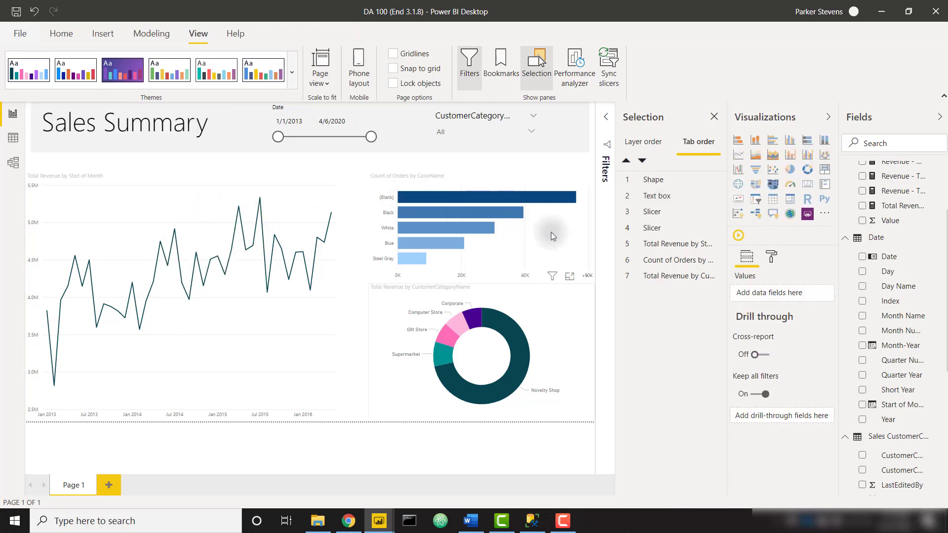
Recolor the Count of Orders by ColorName bars with a color scale from light teal for the lowest value to dark teal for the highest
left_click(567, 236)
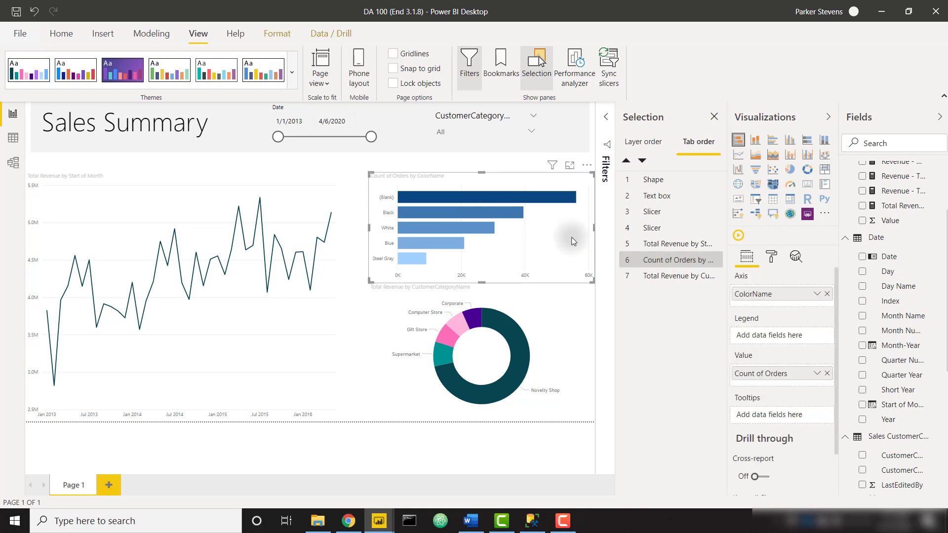
left_click(770, 260)
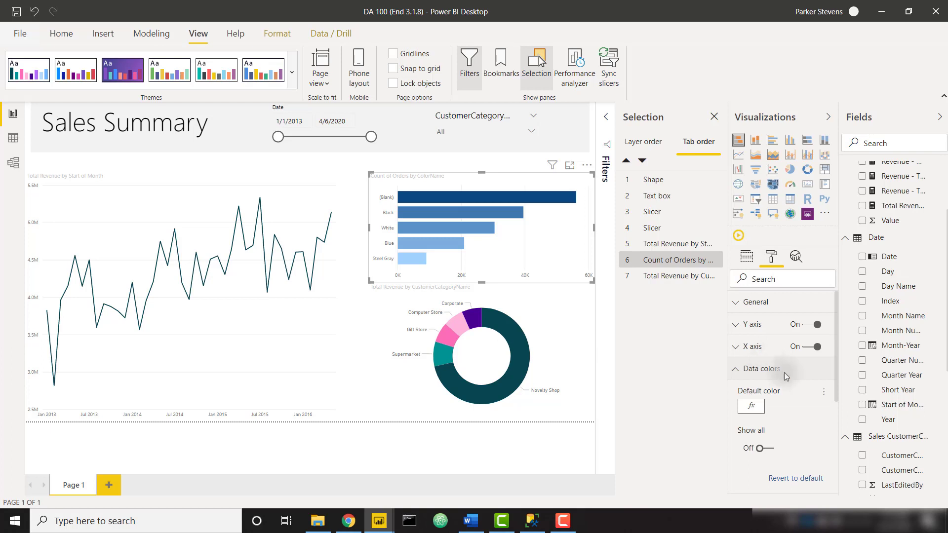
left_click(822, 395)
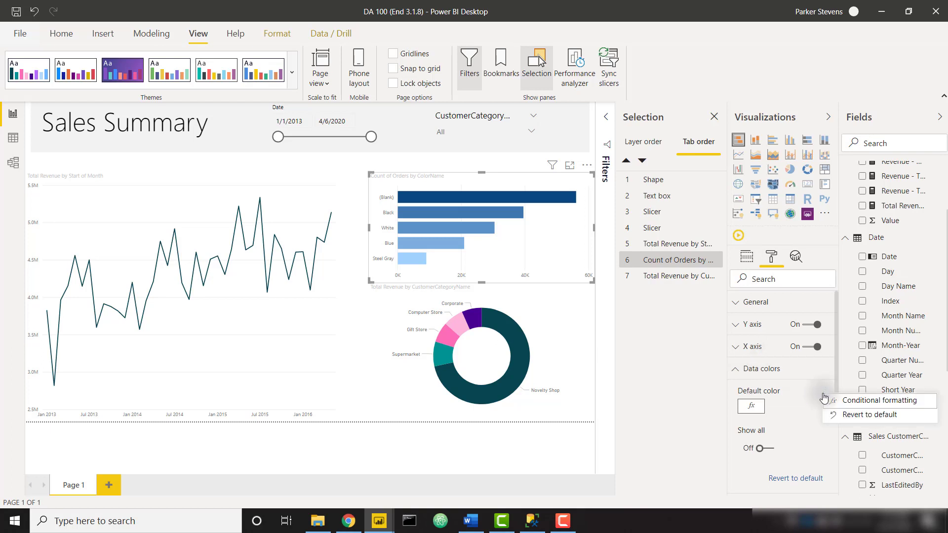
left_click(852, 401)
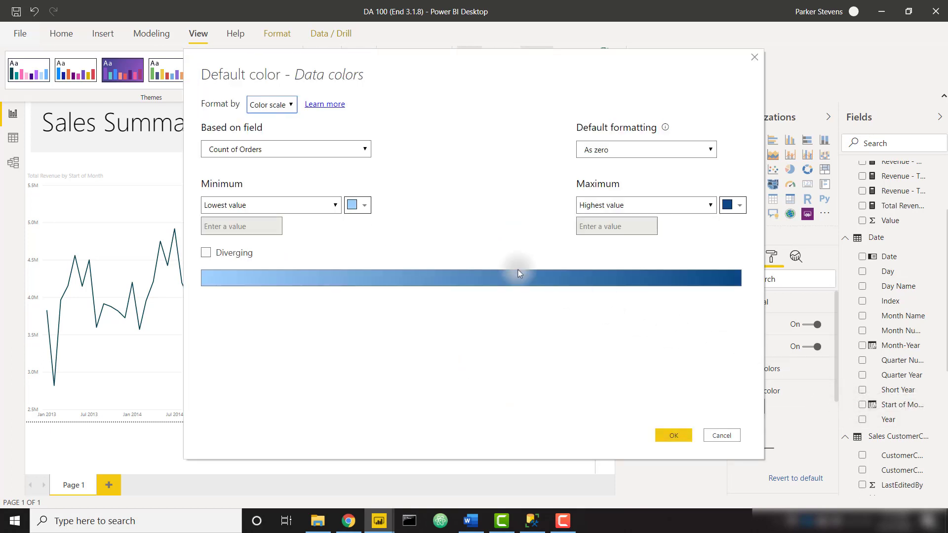
left_click(361, 208)
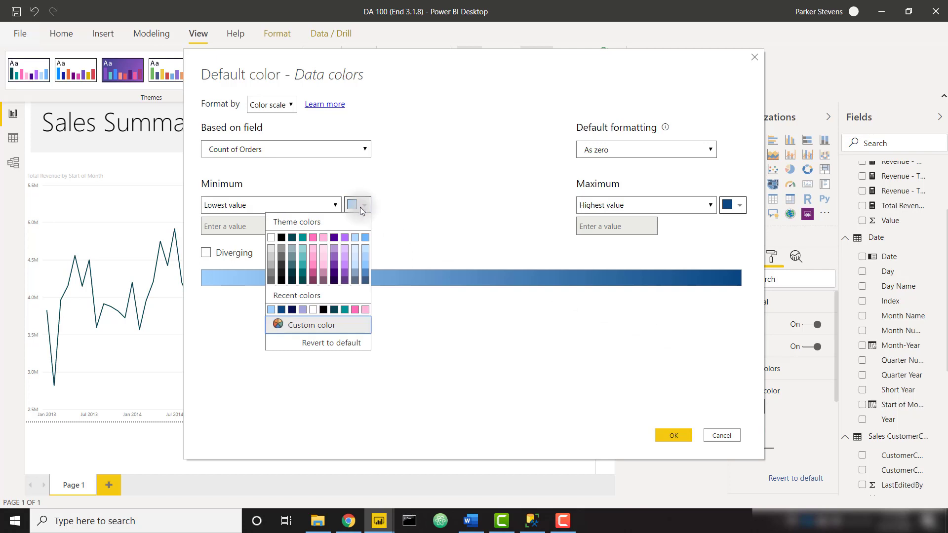
left_click(302, 249)
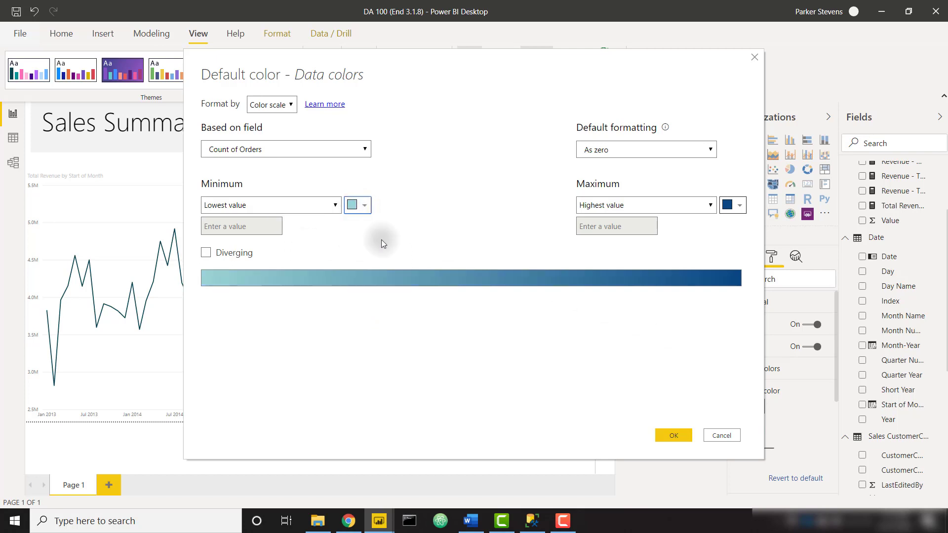
left_click(739, 207)
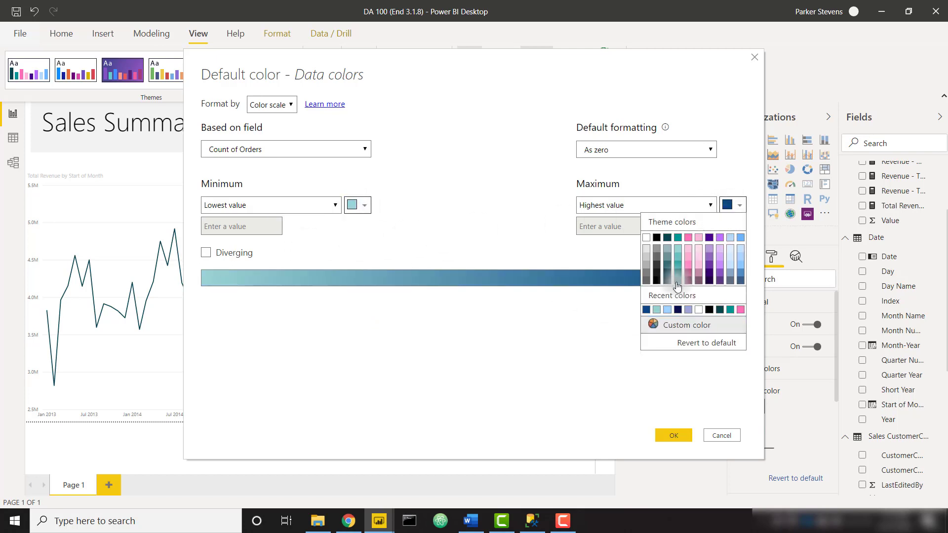
left_click(677, 284)
left_click(666, 436)
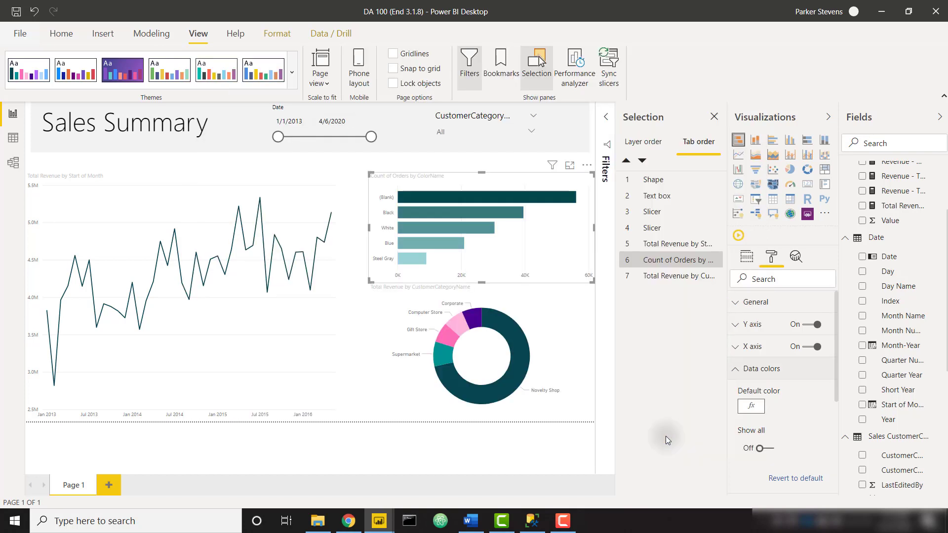
left_click(359, 168)
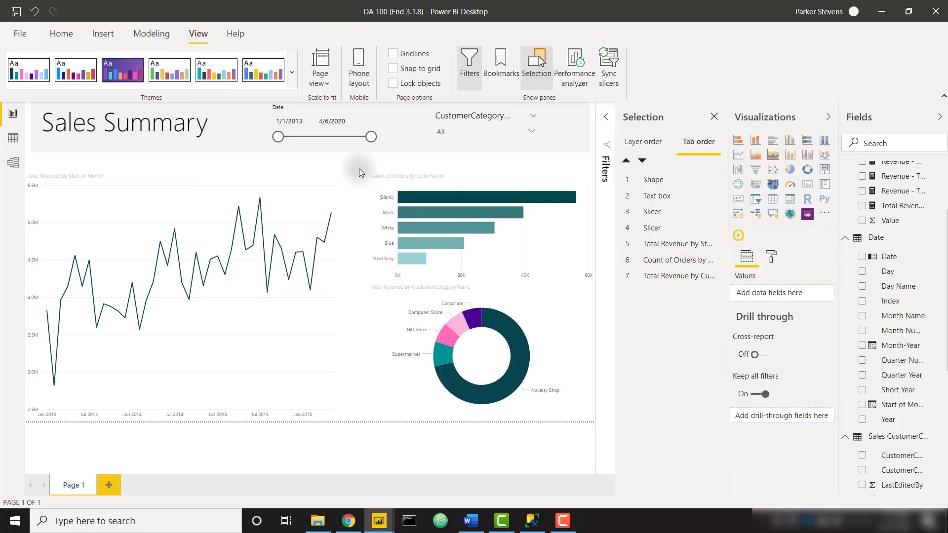